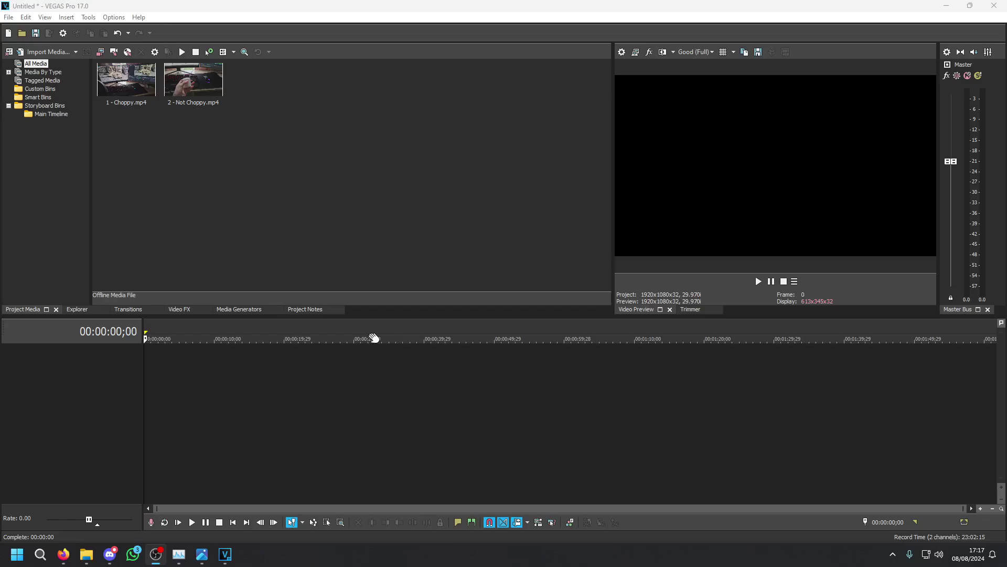
left_click_drag(266, 146, 140, 79)
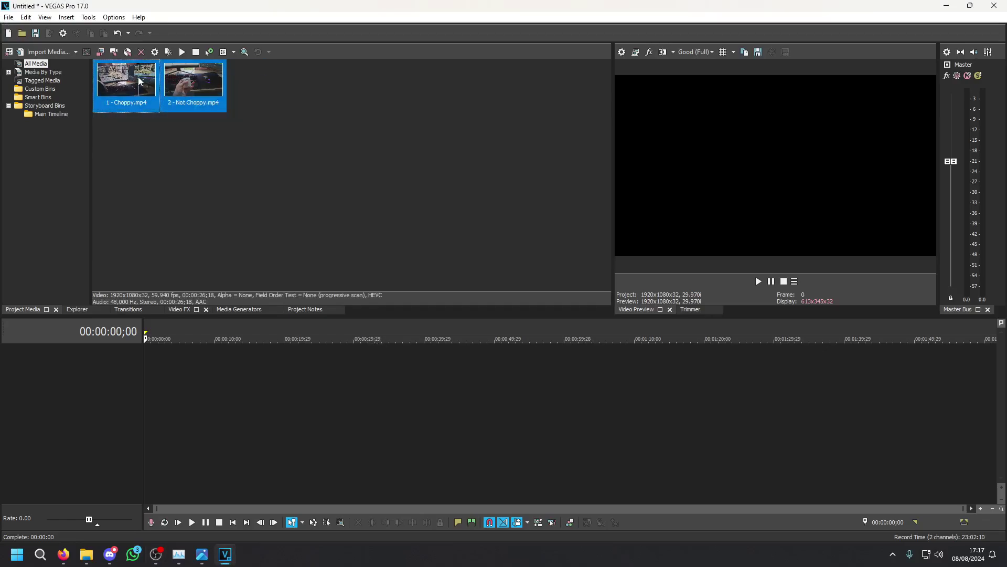
left_click(326, 136)
left_click_drag(427, 238, 92, 71)
left_click(127, 104)
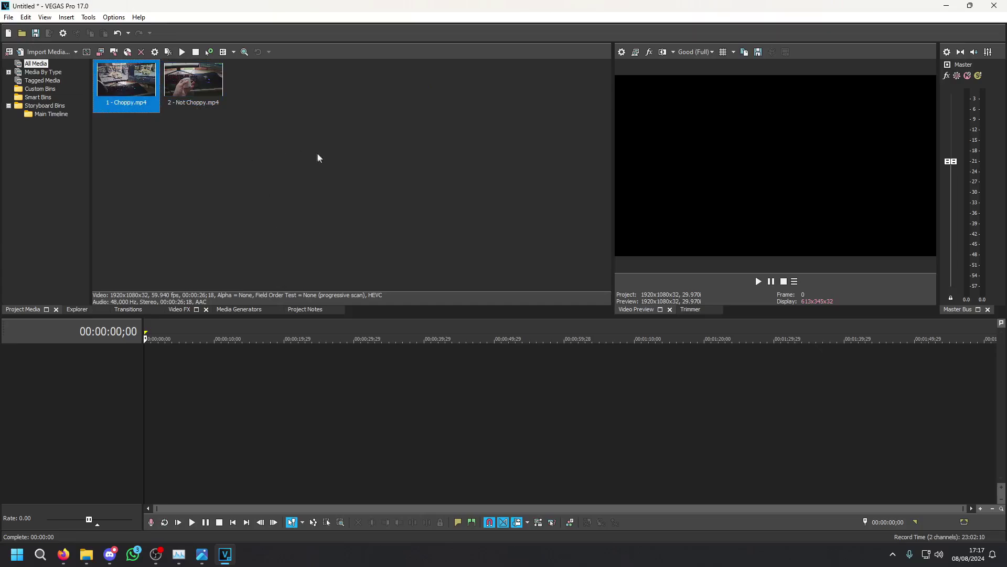
left_click(190, 103)
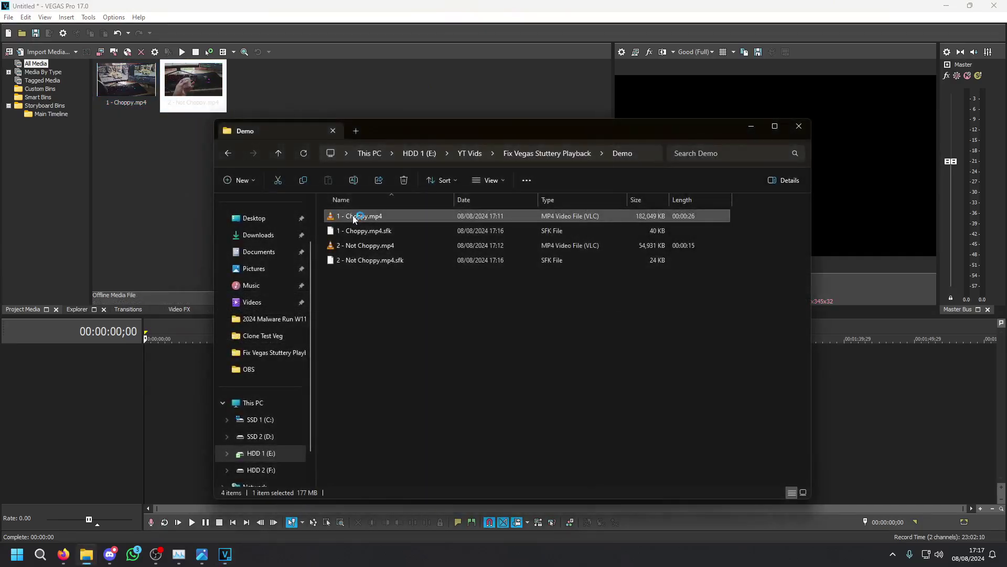
Play 1 - Choppy.mp4 from the Demo folder in VLC media player to check its smoothness, and close the player
double_click(355, 216)
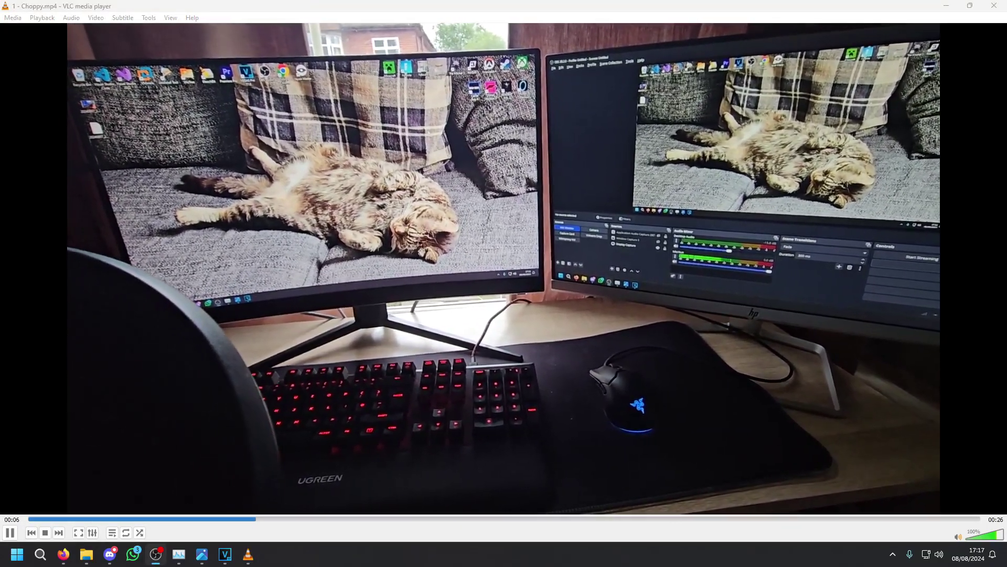
key("space")
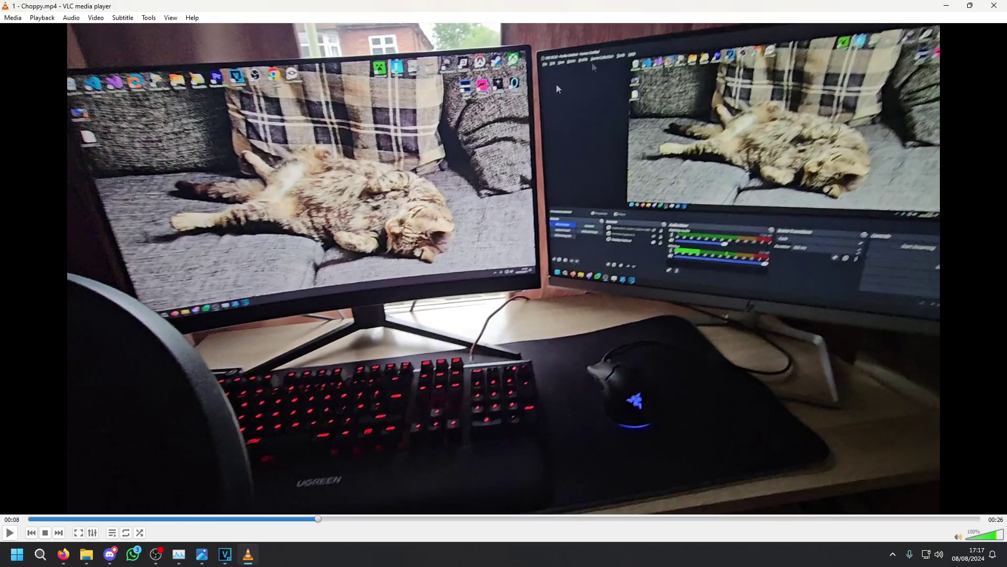
left_click(995, 5)
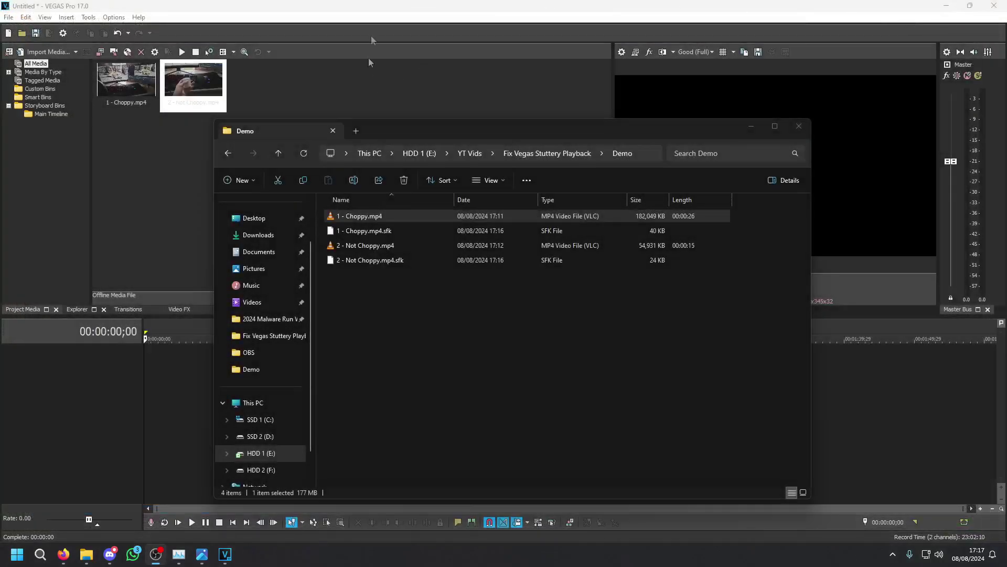
Place 1 - Choppy.mp4 at the start of the VEGAS Pro timeline and play it in the video preview
left_click(369, 58)
left_click_drag(142, 201, 152, 362)
left_click_drag(152, 362, 147, 362)
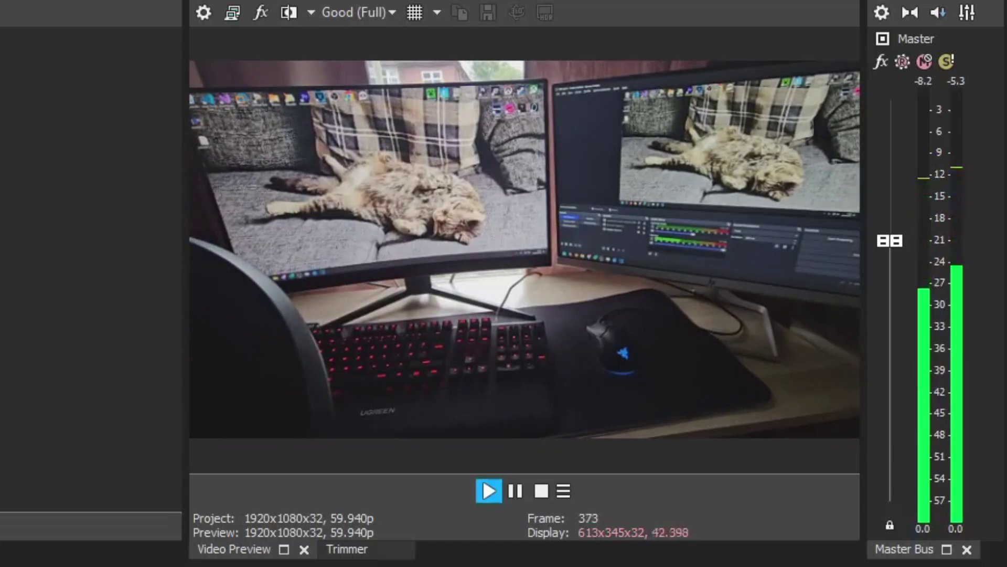
left_click(516, 490)
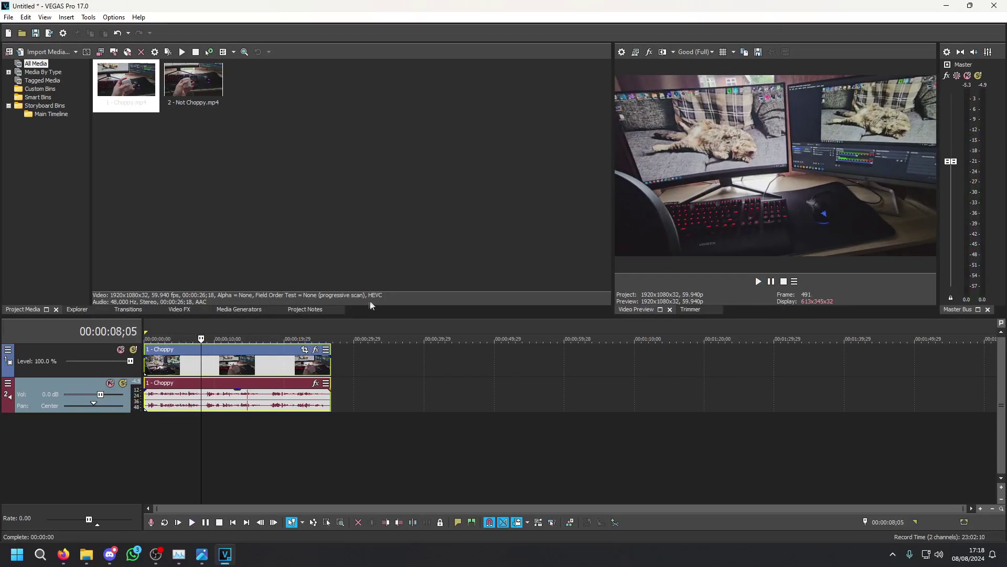
left_click(768, 283)
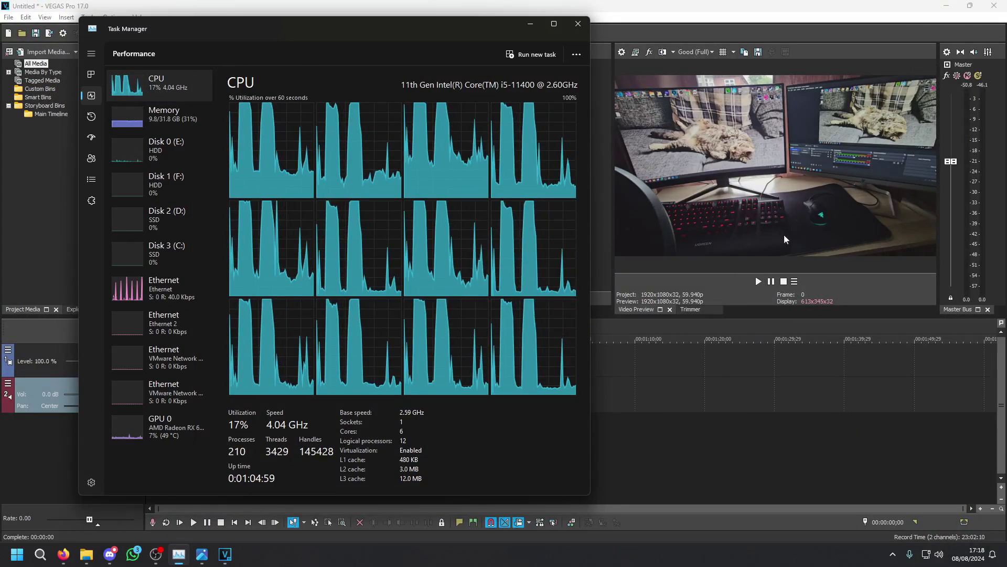
Play the choppy clip while examining CPU utilization in Task Manager, and put Task Manager away
left_click(758, 281)
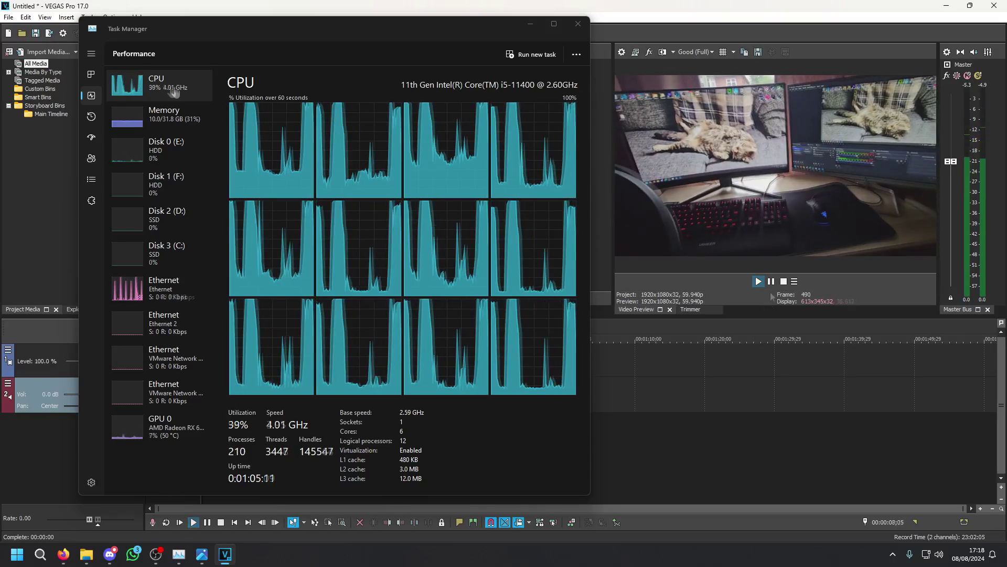
key("Return")
left_click(530, 24)
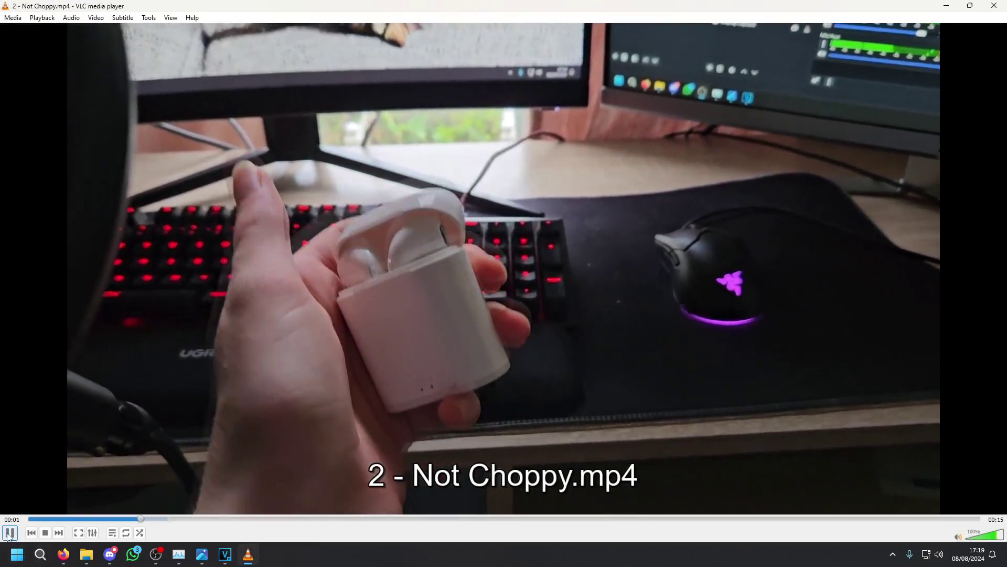
Play 2 - Not Choppy.mp4 in VLC and on the VEGAS Pro timeline to compare its smoothness
key("space")
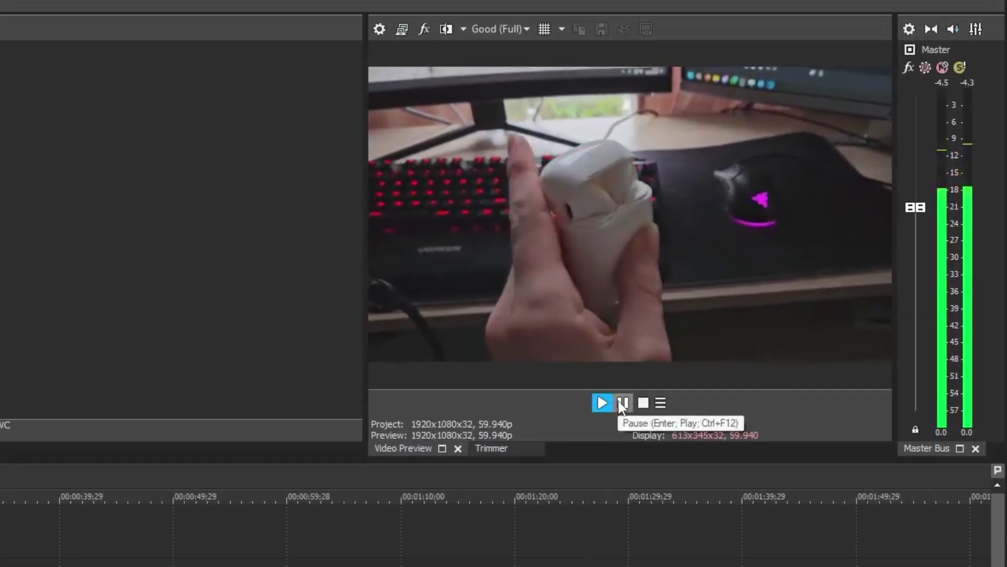
left_click(623, 403)
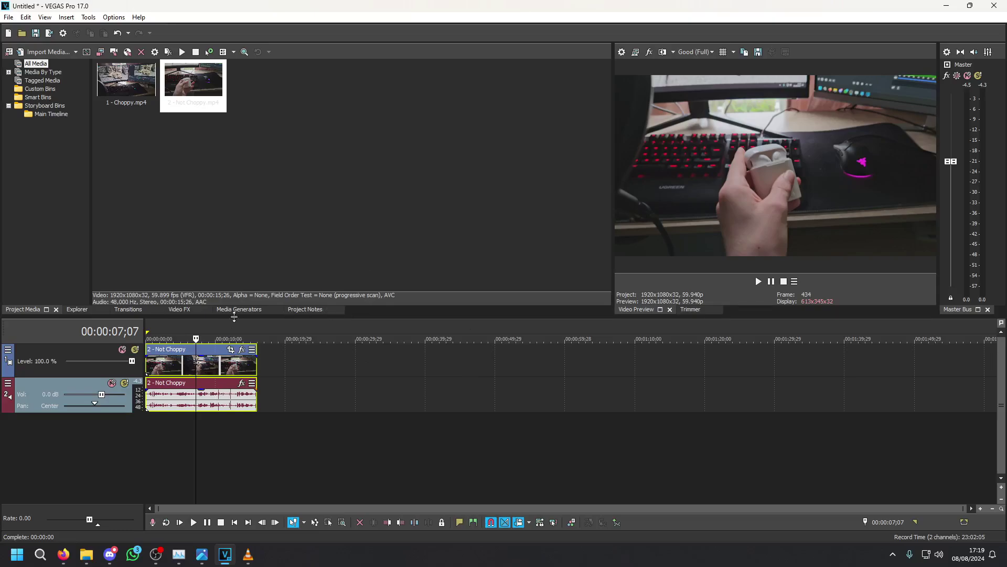
left_click(297, 257)
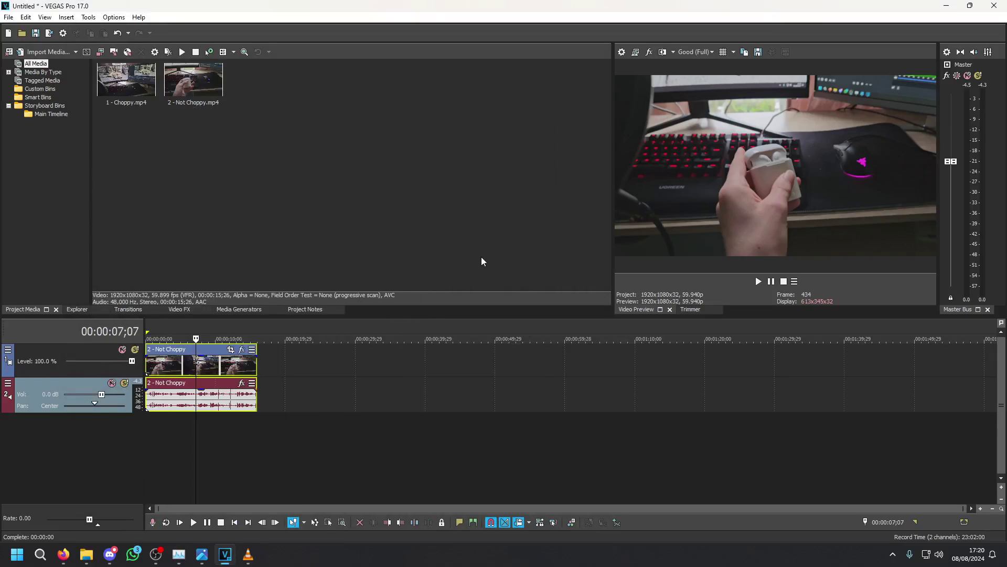
Launch Avidemux and open 1 - Choppy.mp4 from the Demo folder
left_click(154, 109)
key("super")
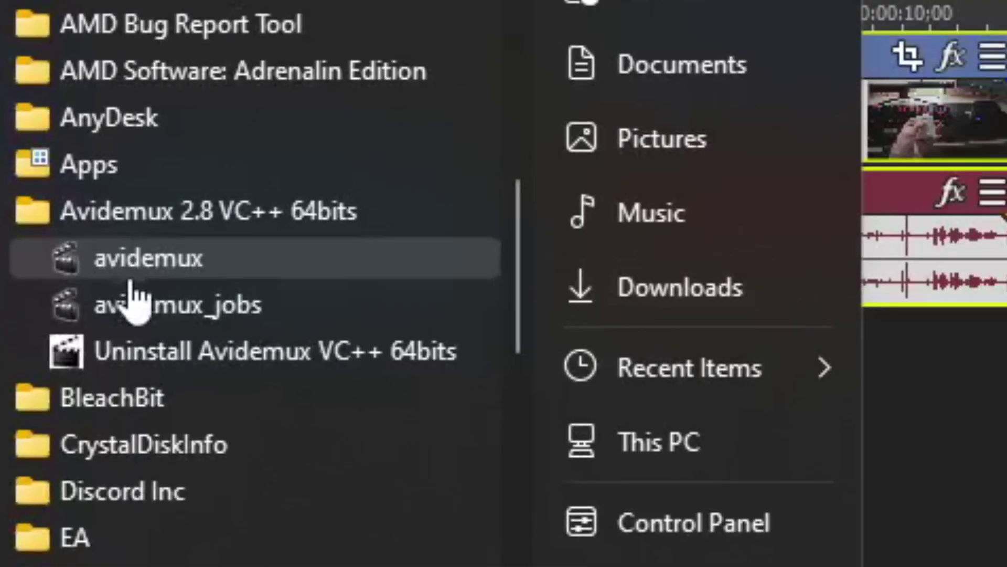
left_click(4, 465)
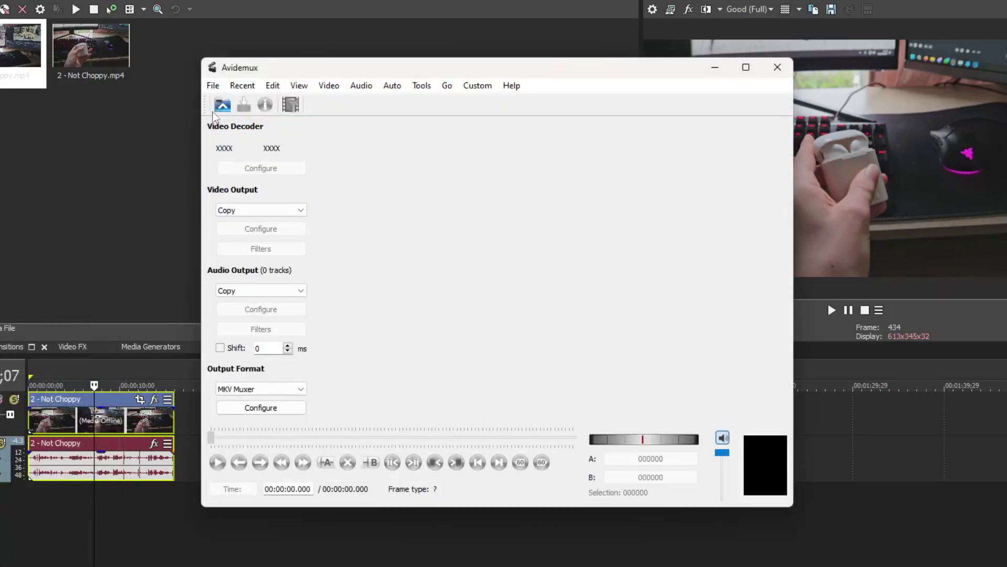
left_click(213, 86)
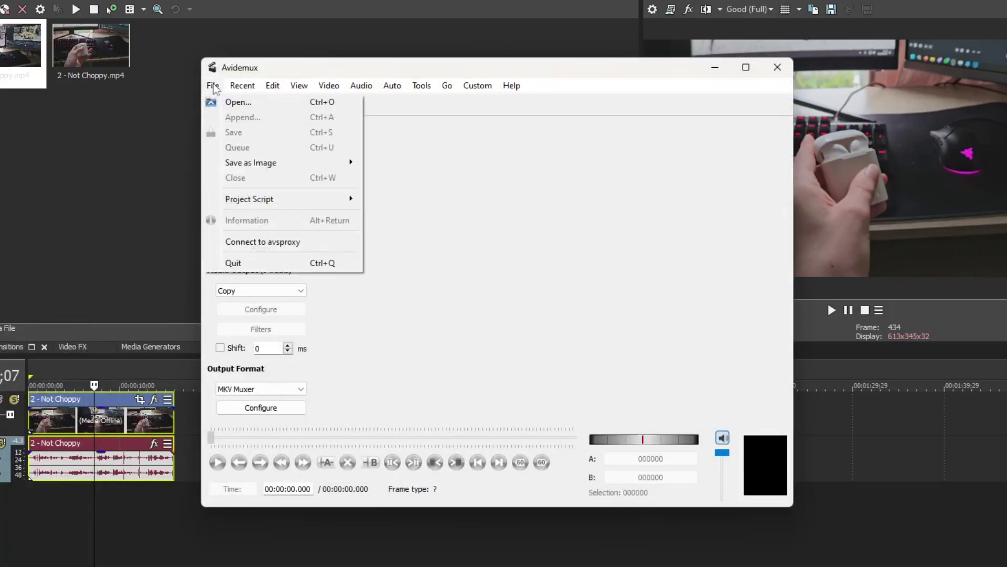
left_click(231, 101)
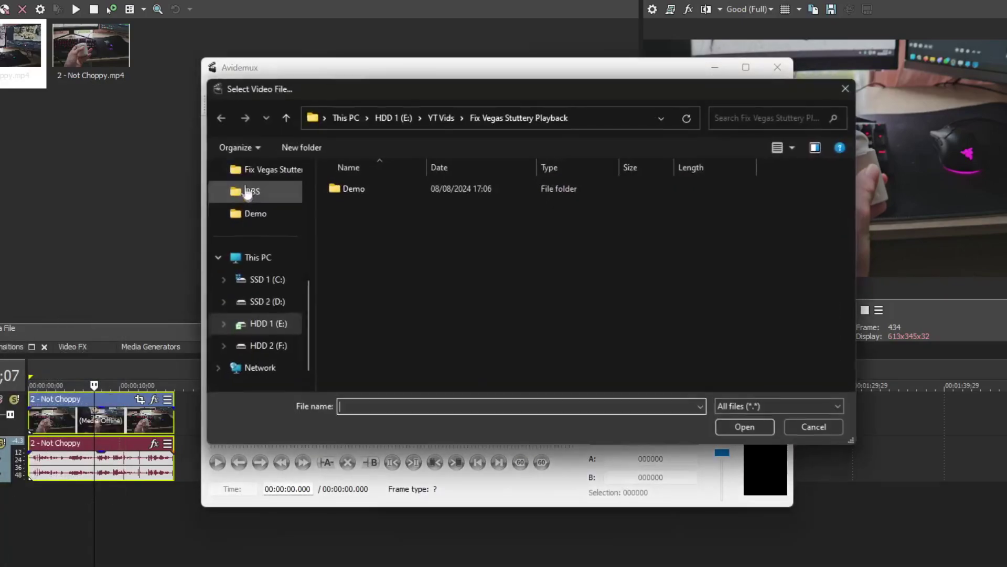
double_click(395, 185)
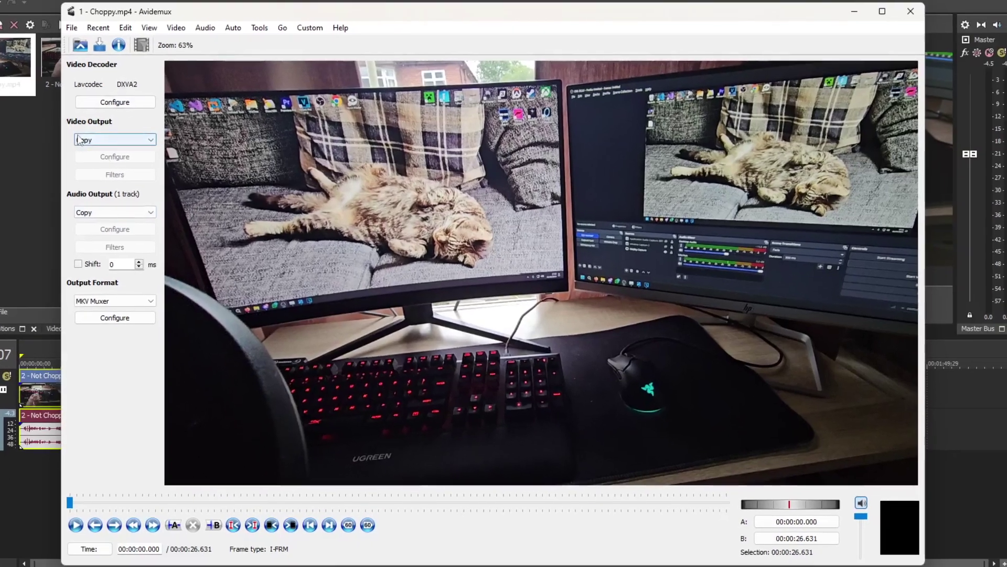
Set the video output codec to Mpeg4 AVC (x264)
left_click(91, 136)
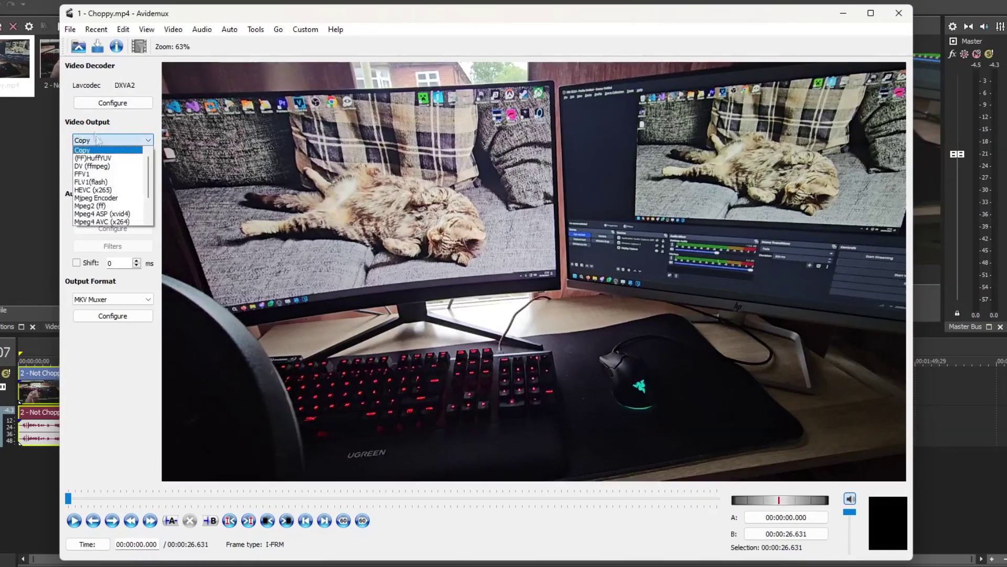
scroll(111, 225, "down", 1)
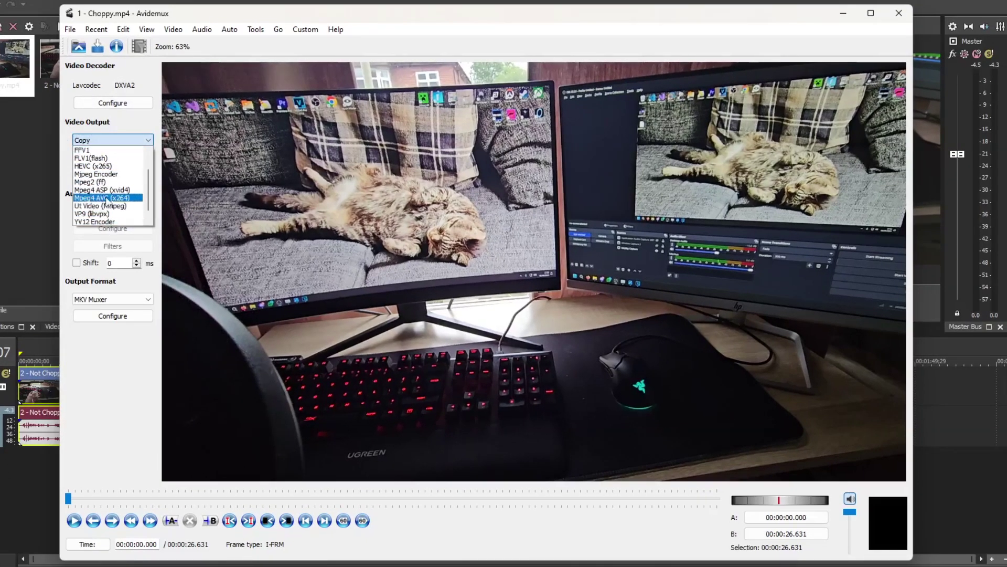
left_click(135, 200)
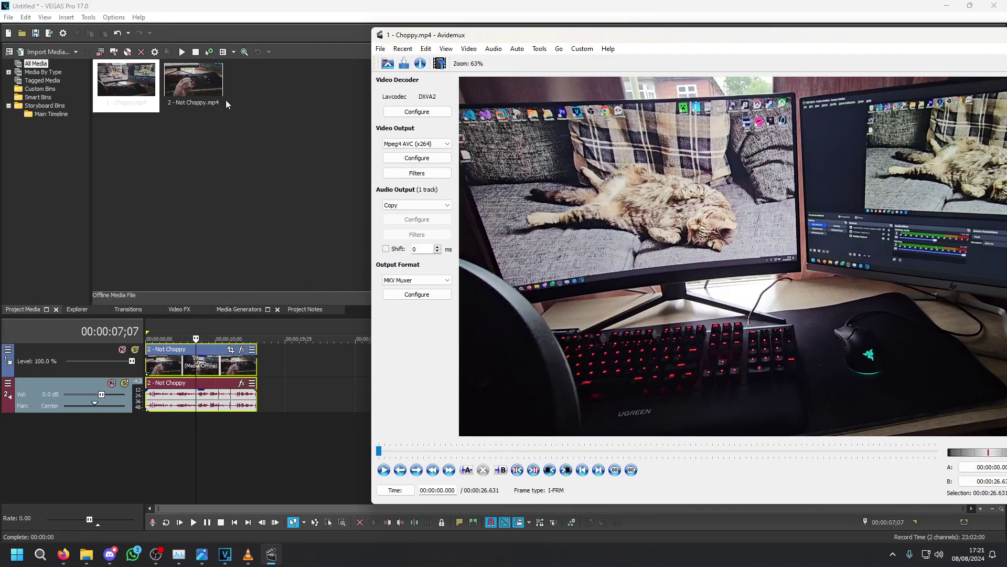
Switch to VEGAS Pro and examine the video format in the properties of 2 - Not Choppy.mp4 and 1 - Choppy.mp4
left_click(190, 91)
right_click(197, 101)
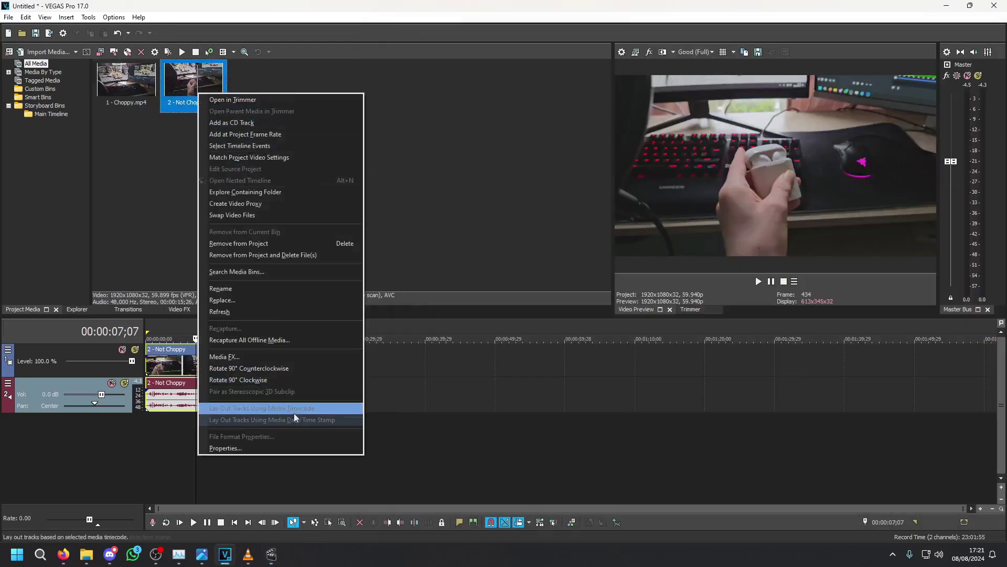
left_click(294, 446)
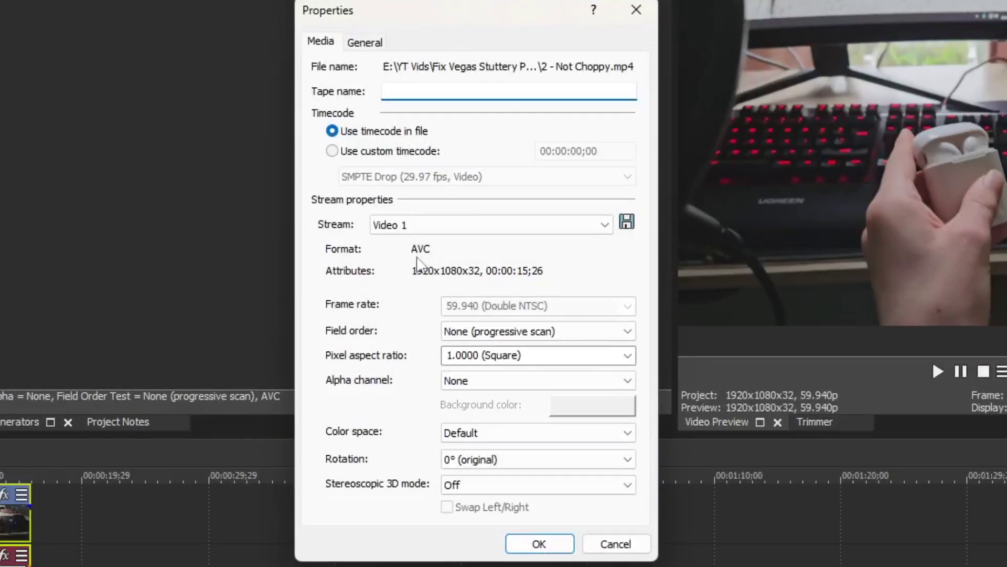
left_click(616, 543)
right_click(1, 11)
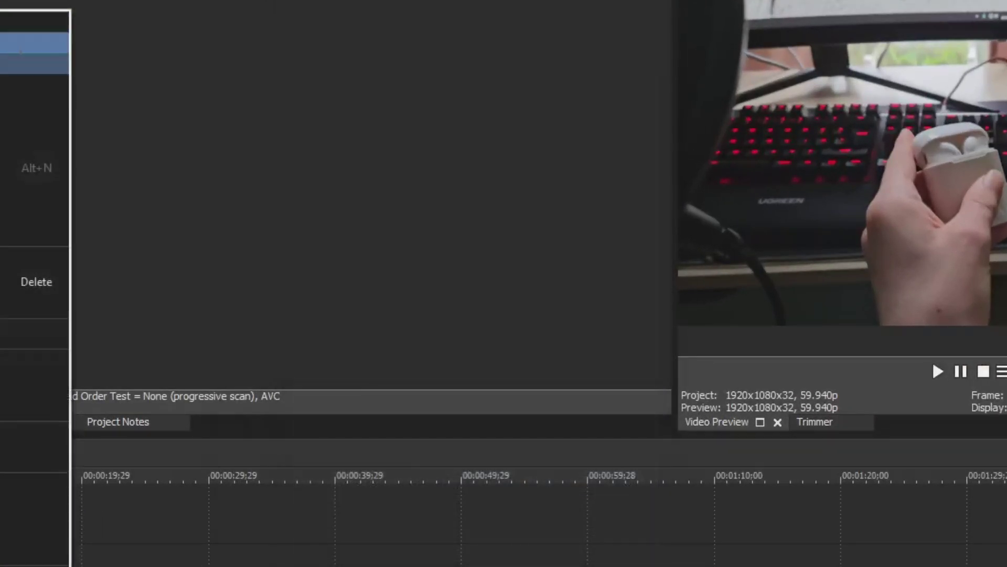
left_click(32, 524)
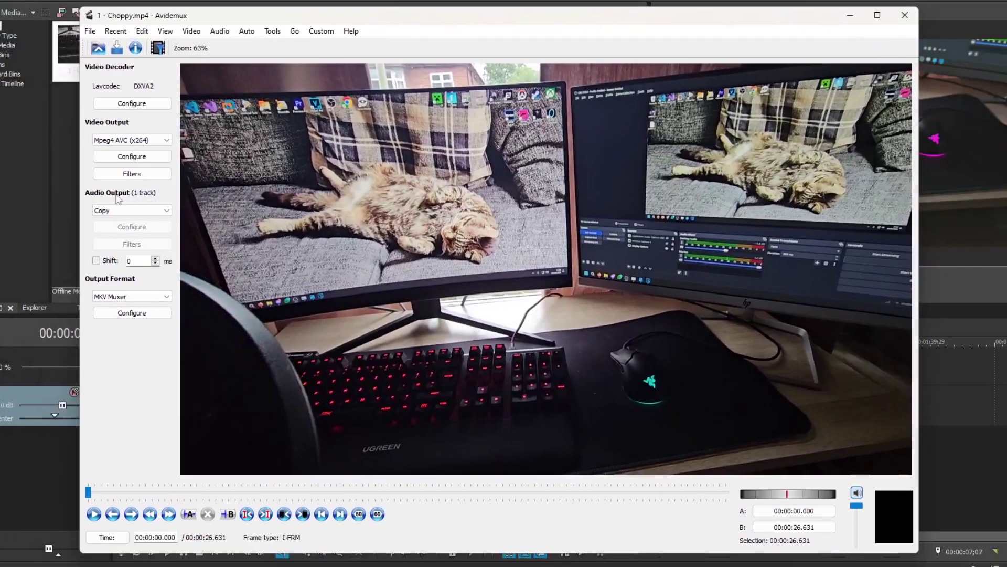
In Avidemux, leave the audio output on Copy and set the output format to MP4 Muxer
left_click(125, 210)
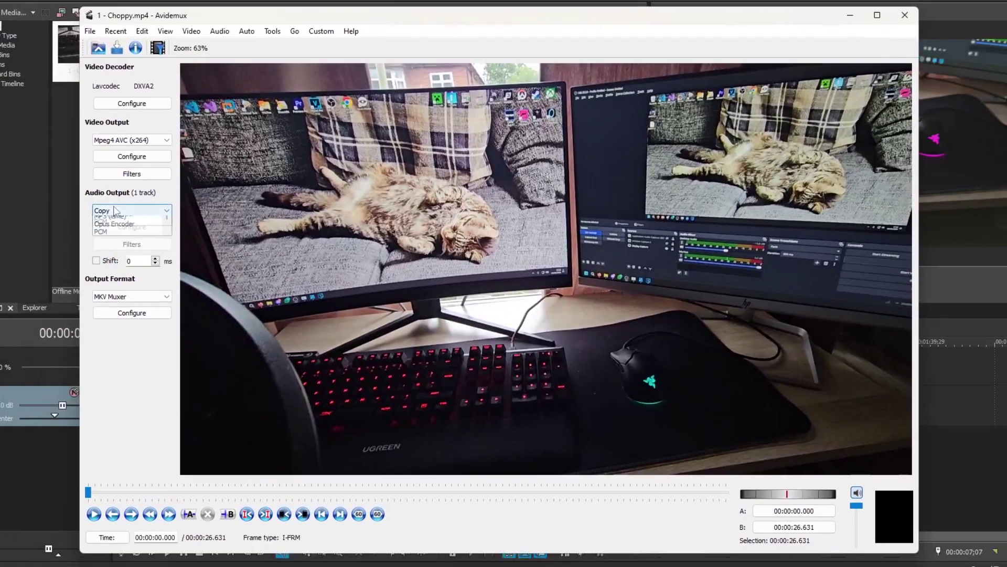
left_click(126, 212)
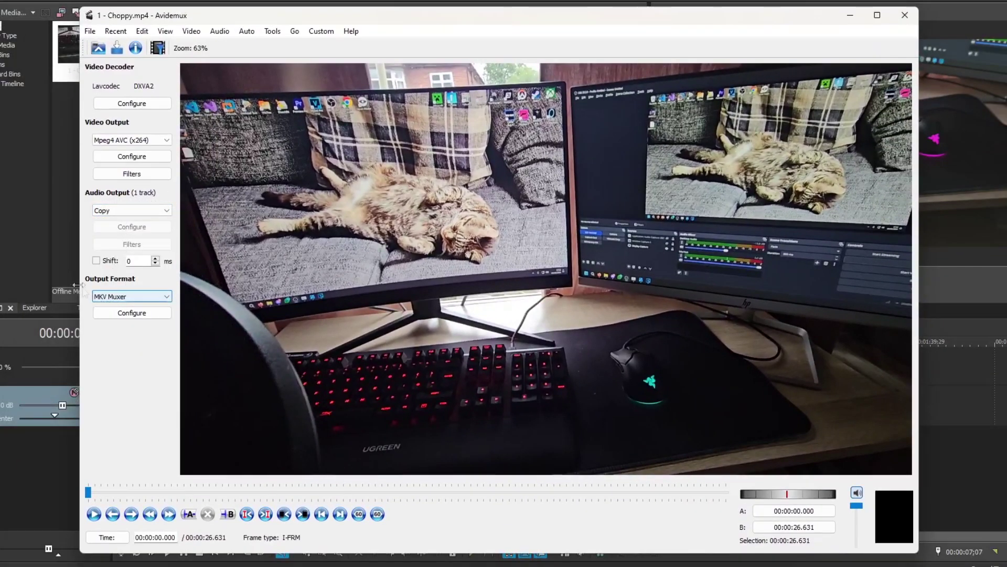
left_click(120, 297)
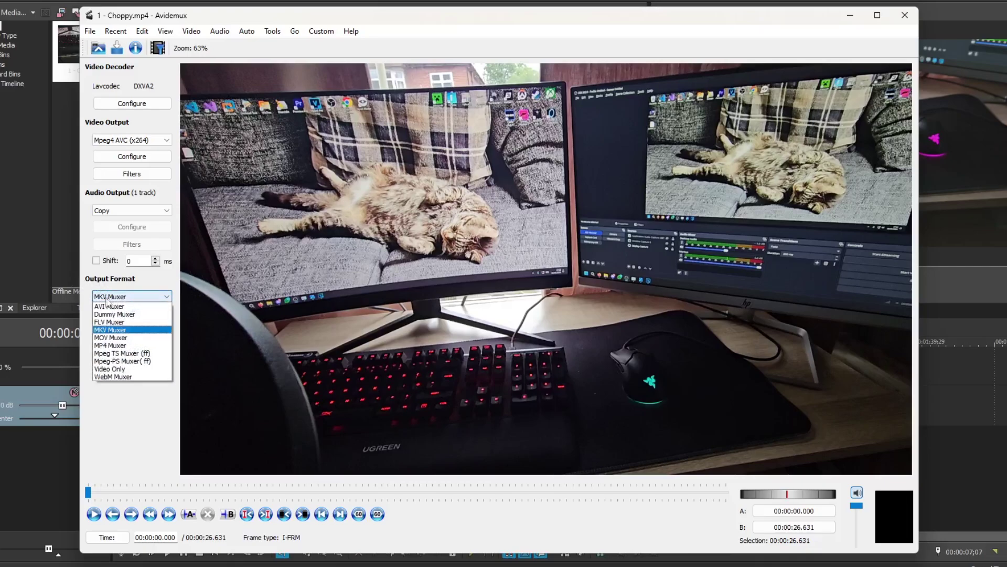
left_click(98, 345)
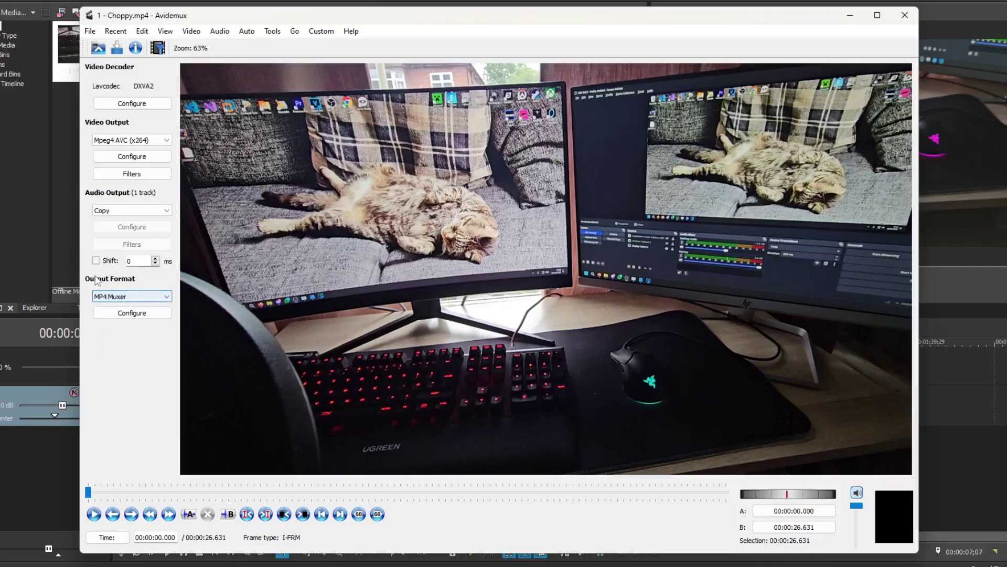
left_click(103, 299)
left_click(126, 345)
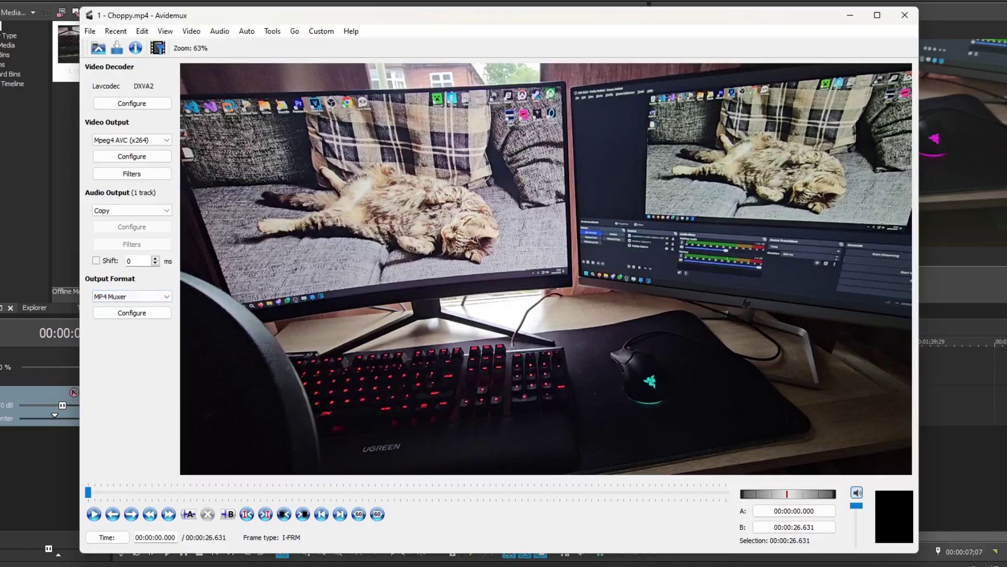
Save the converted video as 1 -fixed.mp4 in the Demo folder and minimize Avidemux once encoding finishes
left_click(91, 31)
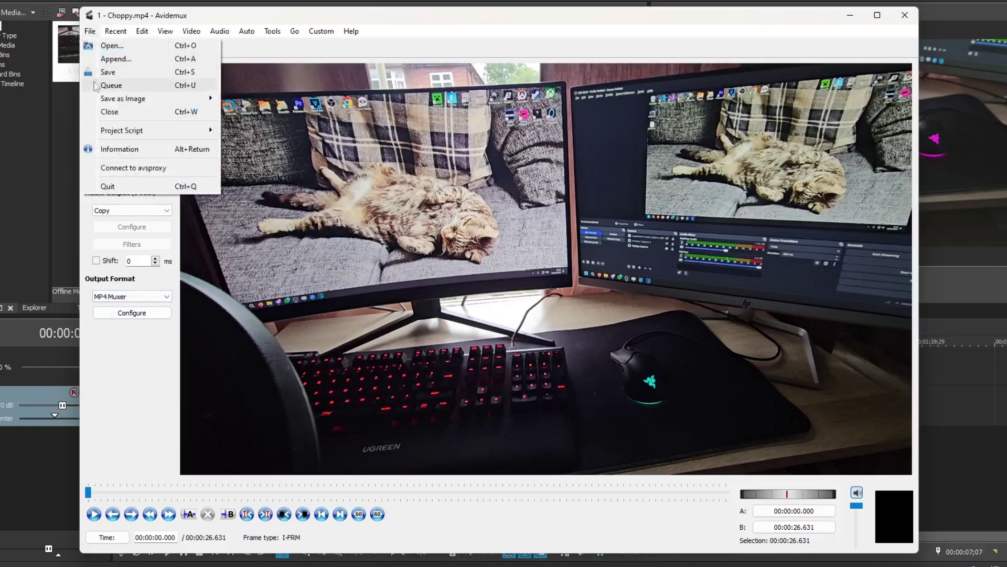
left_click(118, 72)
left_click(126, 123)
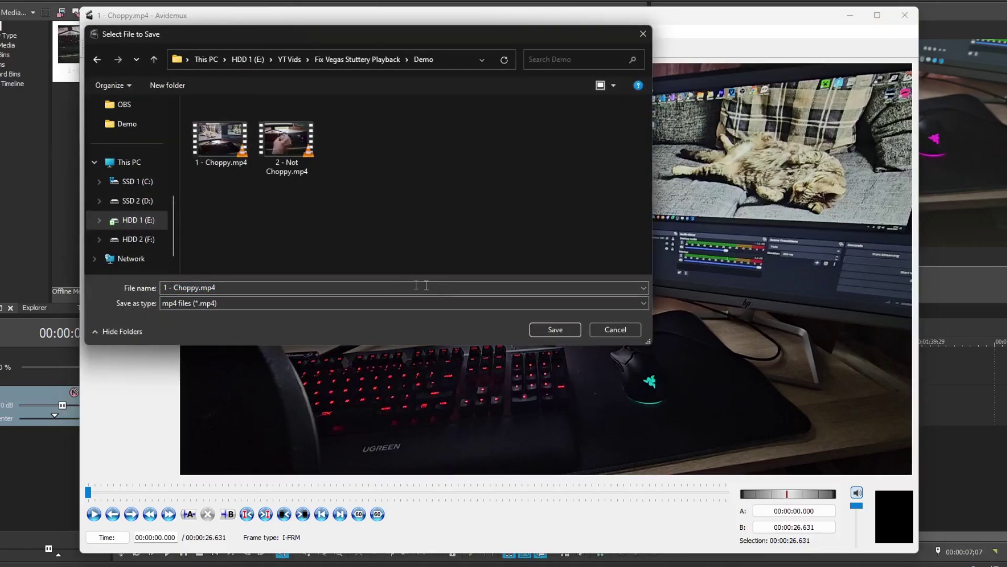
left_click(555, 329)
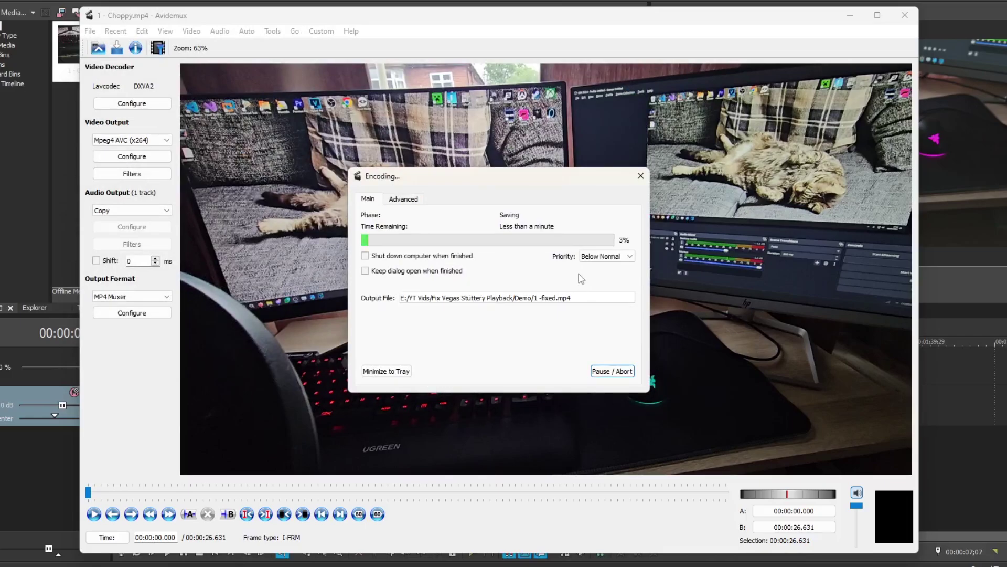
left_click(576, 315)
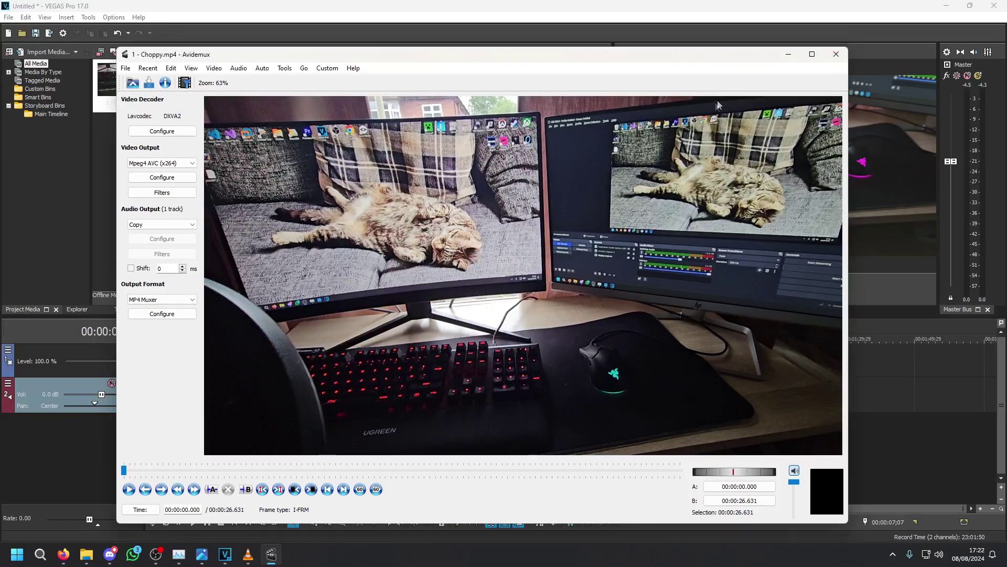
left_click(789, 56)
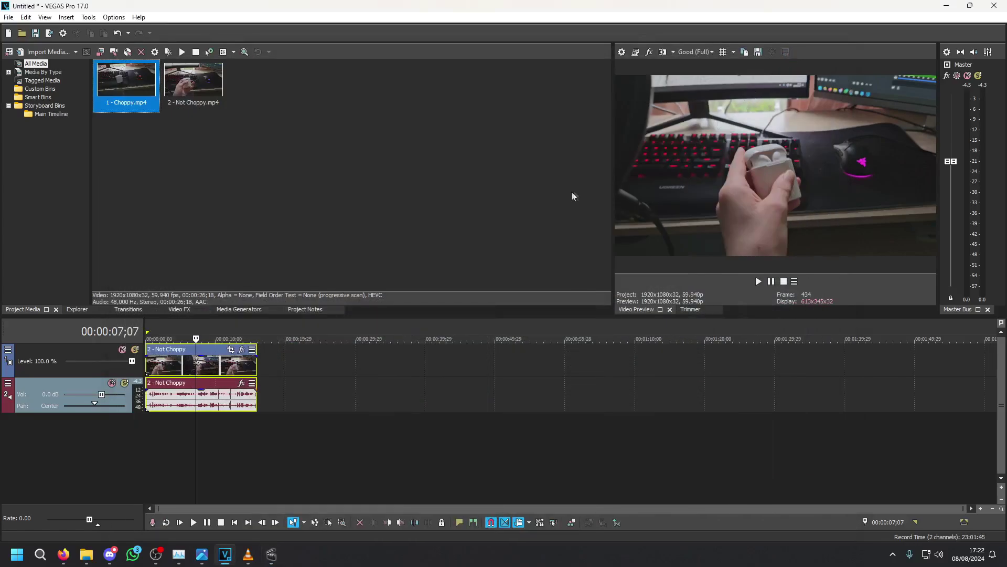
Import 1 -fixed.mp4 into the project media and place it at the start of the empty timeline
left_click(47, 51)
left_click(171, 112)
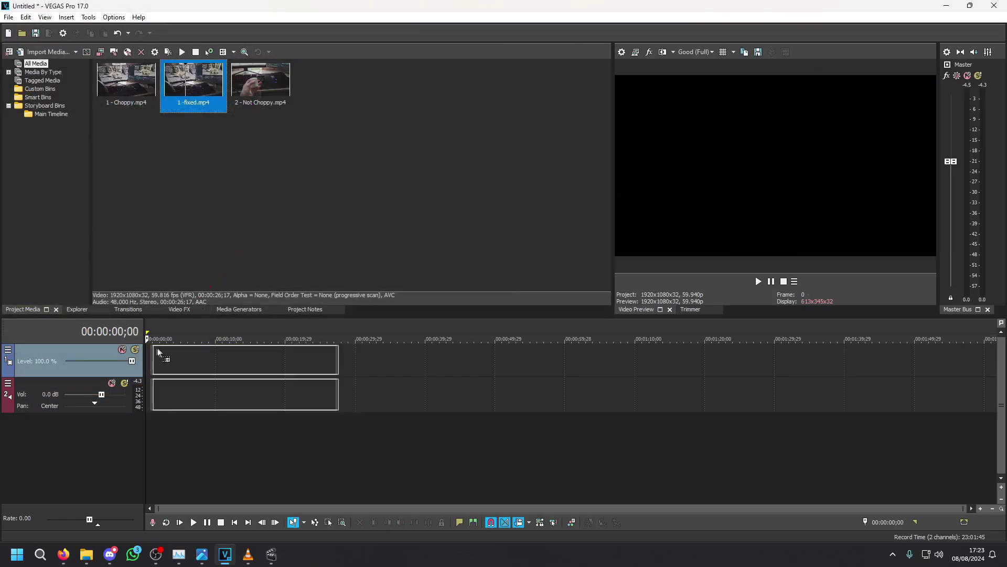
left_click_drag(157, 348, 158, 349)
Play the 1 -fixed clip from several points on the timeline to check how smoothly it previews
left_click(757, 282)
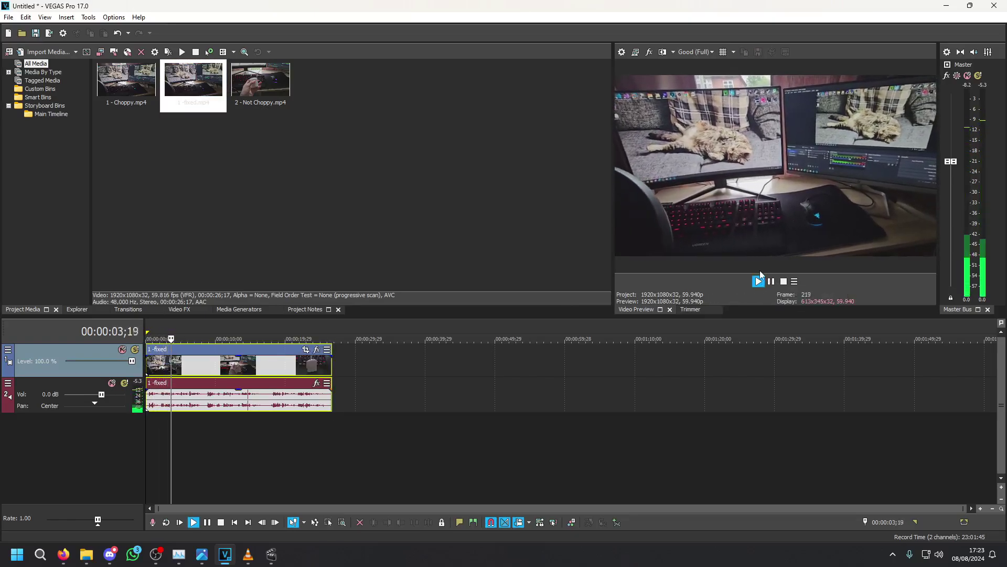
left_click(216, 337)
left_click(263, 328)
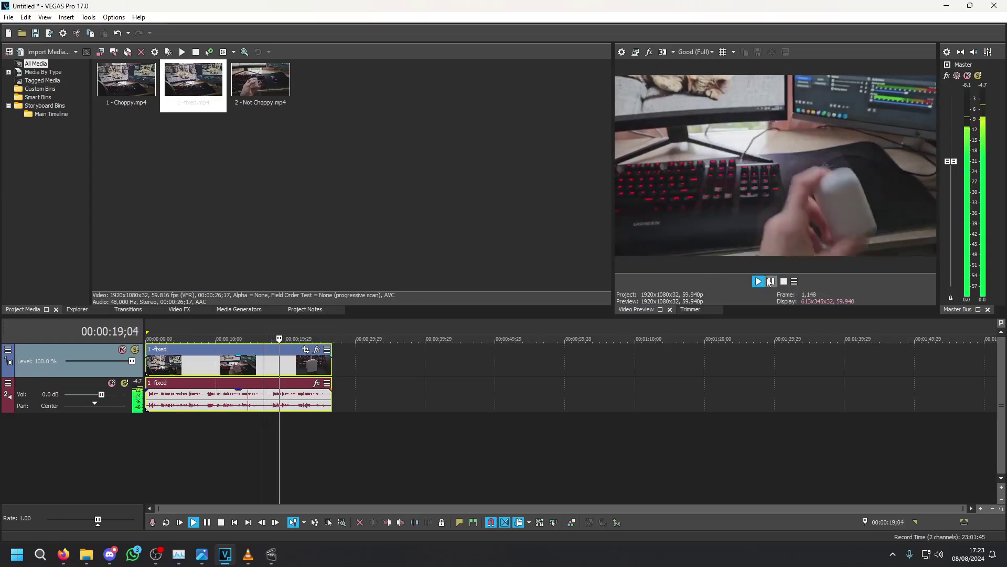
key("Return")
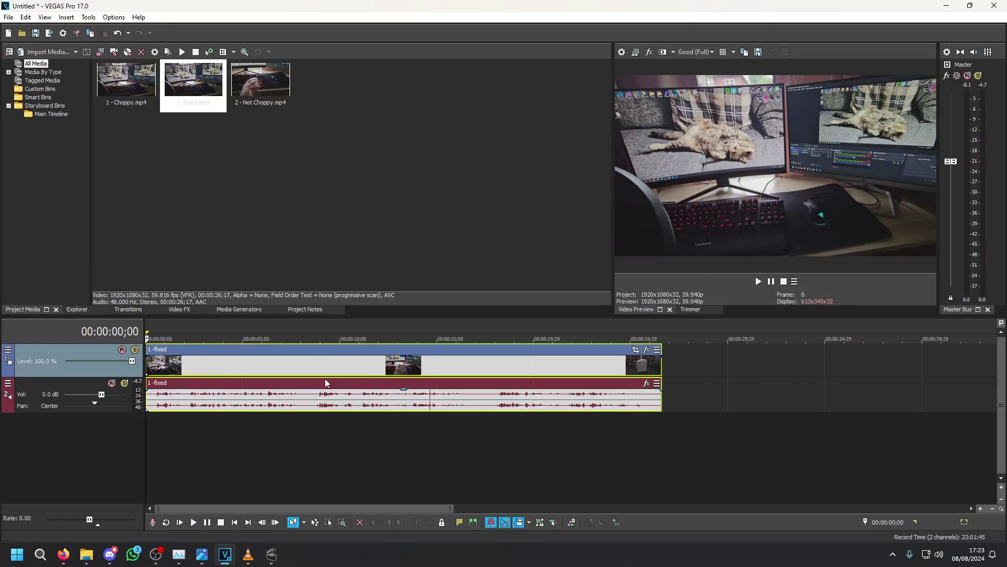
scroll(326, 382, "down", 2)
scroll(348, 381, "up", 2)
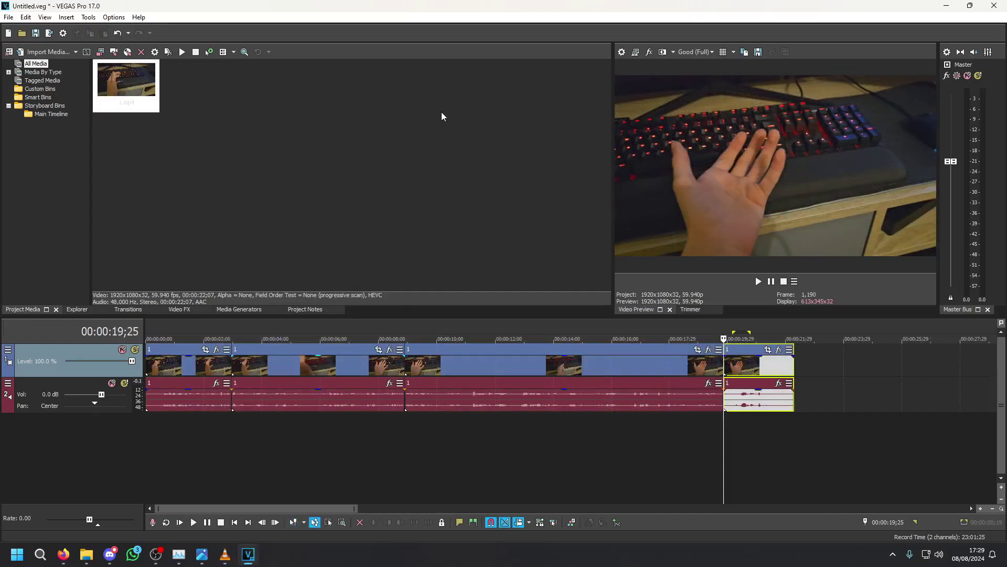
Scrub through the Untitled.veg timeline of cut 1.mp4 clips and play it from near the end of the first clip
left_click(175, 310)
left_click_drag(175, 331, 248, 336)
left_click(273, 336)
left_click(693, 342)
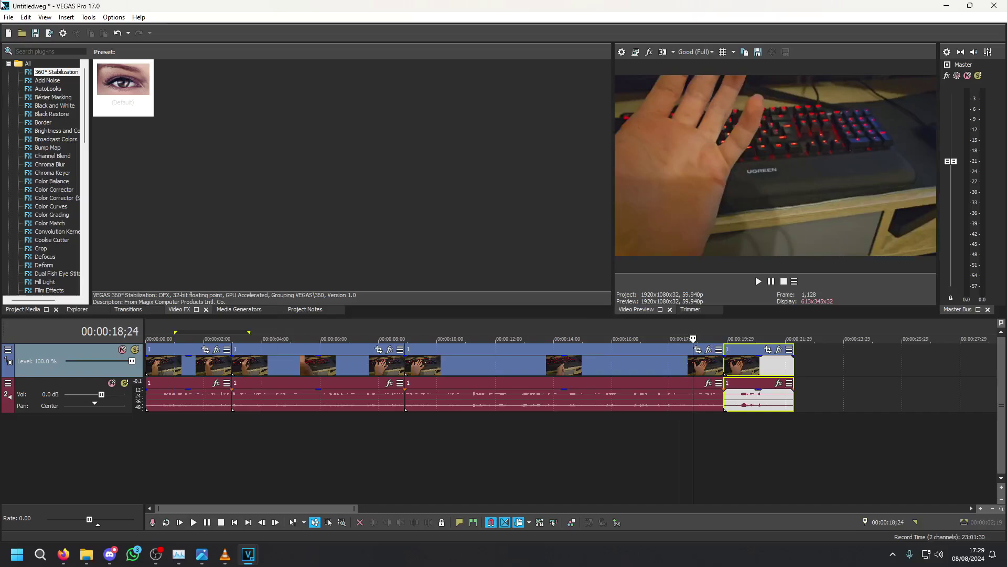
key("alt+1")
left_click(218, 328)
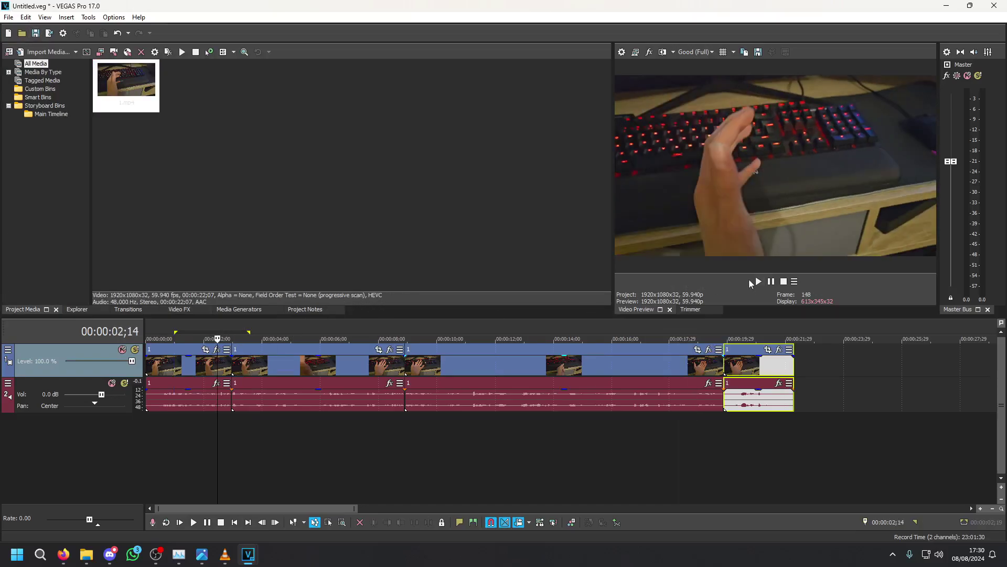
left_click(758, 281)
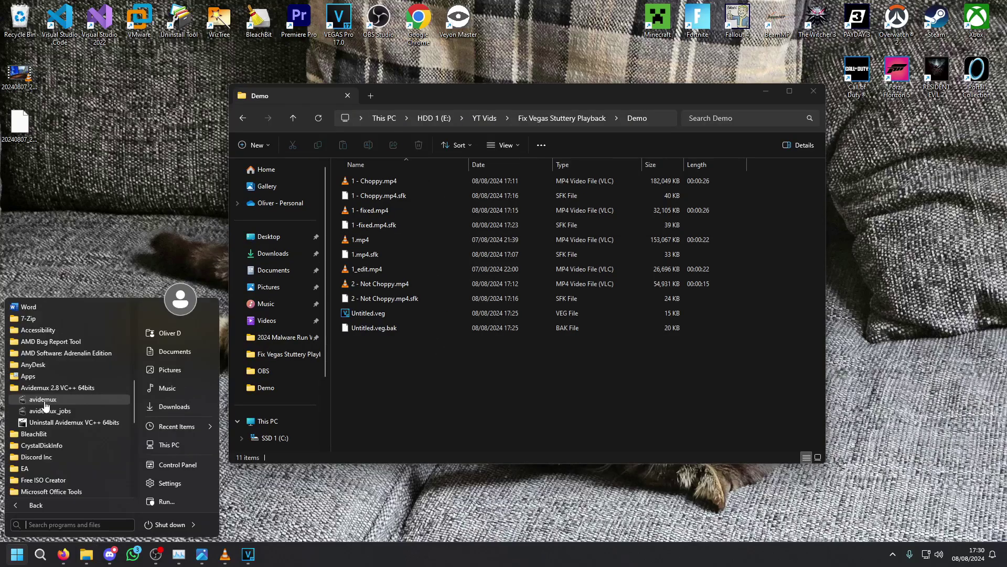
Launch Avidemux and bring up its video file selection for the Demo folder to load 1.mp4
left_click(43, 401)
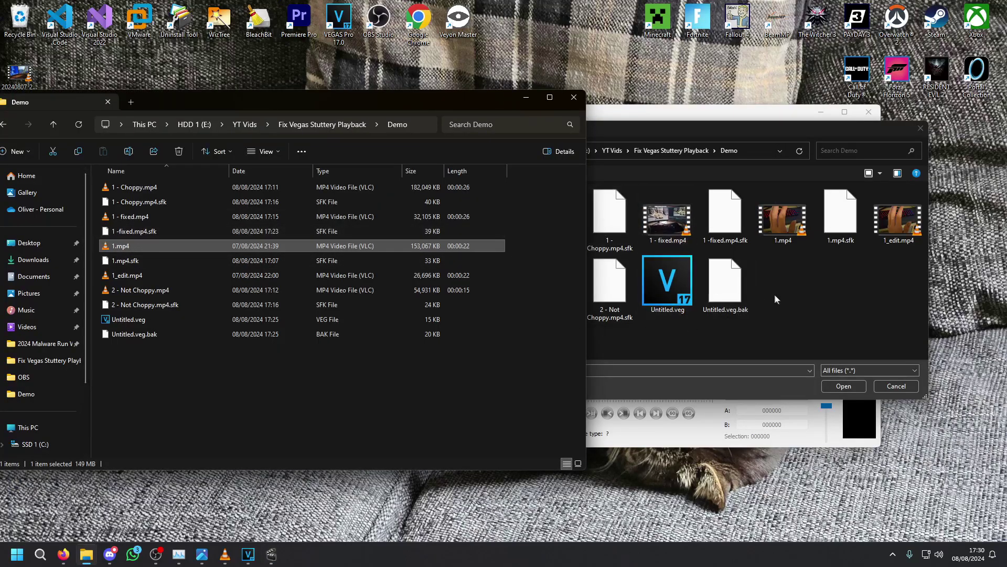
left_click(826, 267)
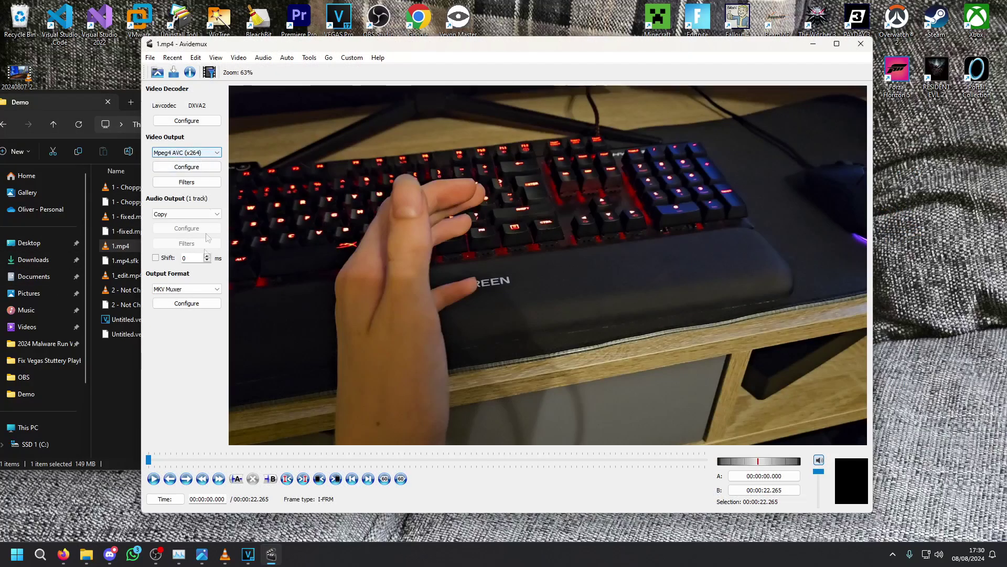
Set the output format to MP4 Muxer for the Mpeg4 AVC (x264) conversion of 1.mp4 and start saving the video
left_click(186, 289)
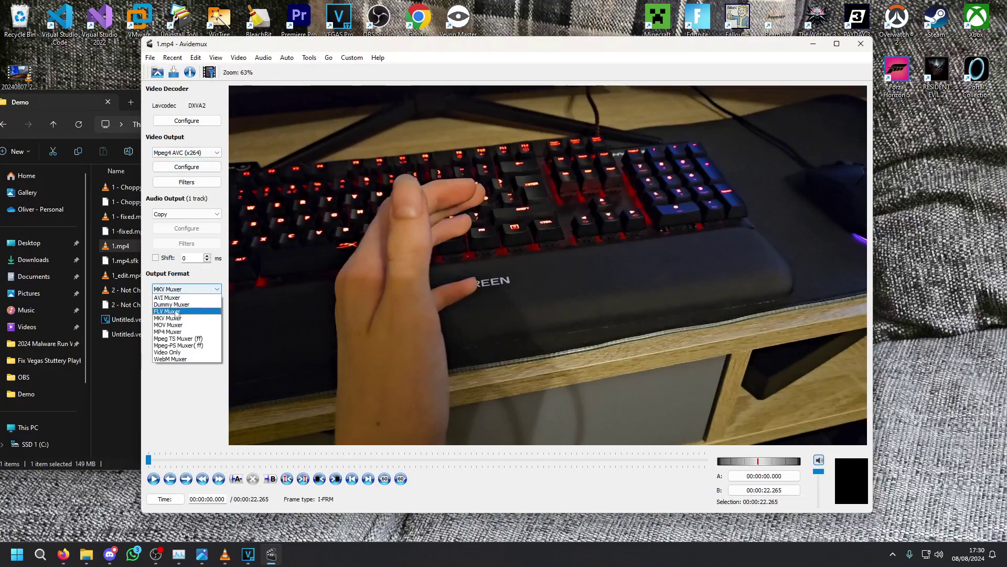
left_click(167, 329)
scroll(171, 293, "down", 1)
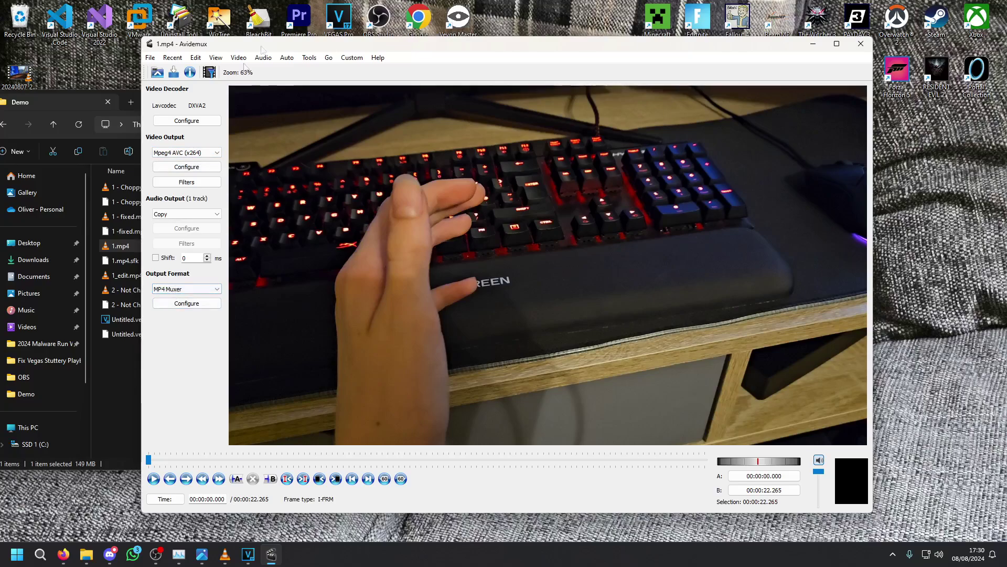
left_click(150, 57)
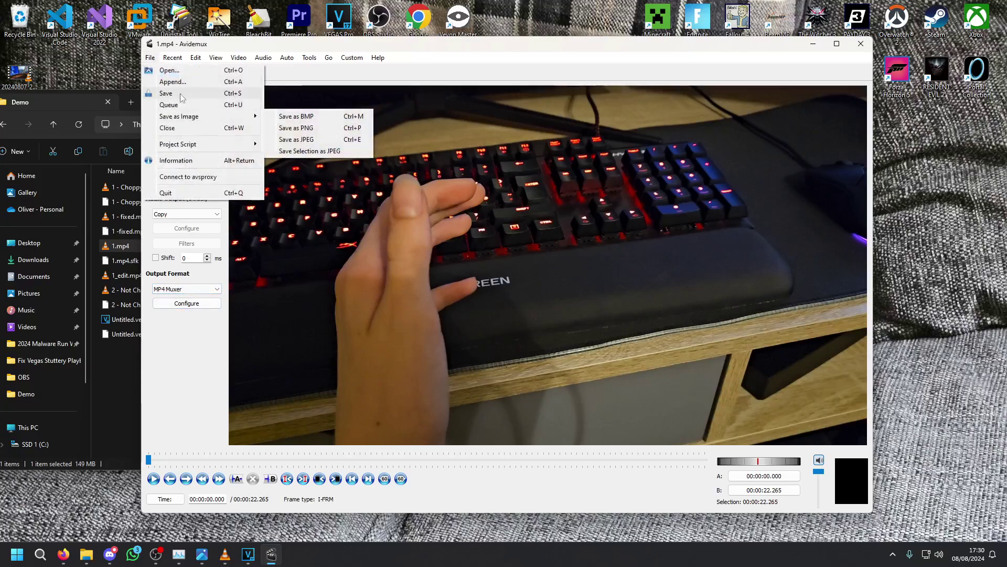
left_click(166, 95)
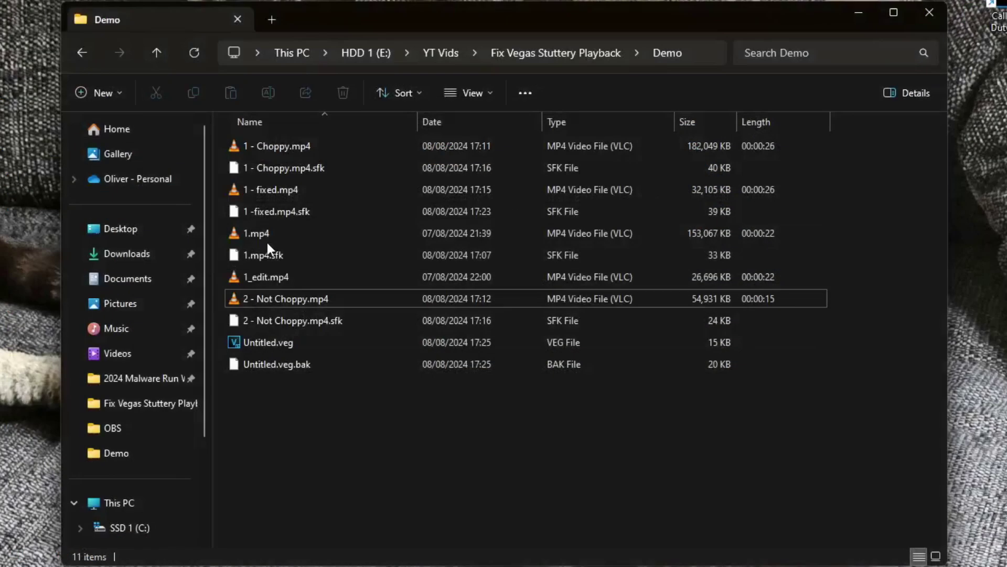
Switch to the Demo folder in File Explorer and delete the original 1.mp4, retrying the deletion if it is blocked
left_click(267, 240)
left_click(342, 92)
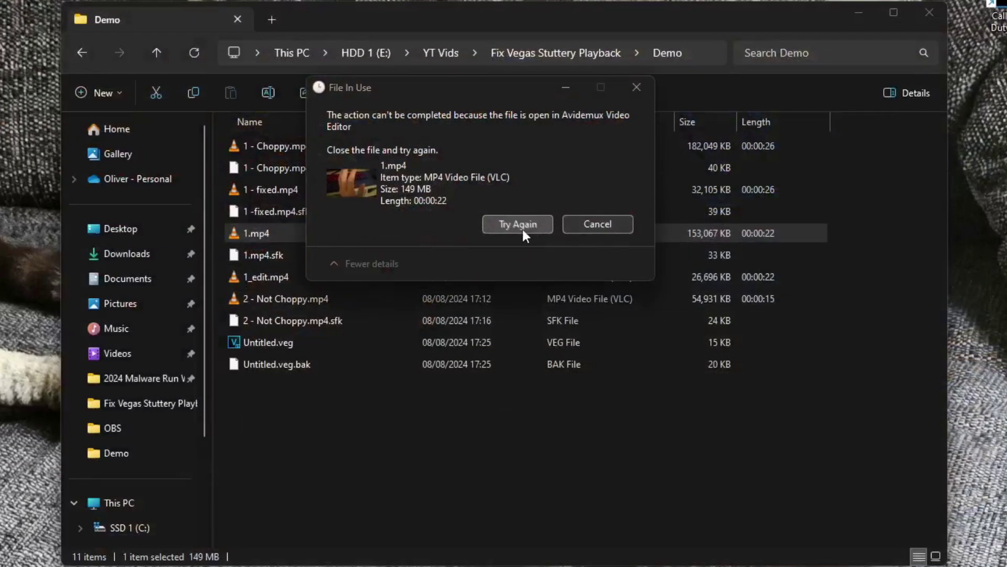
left_click(522, 228)
Rename the converted file 1_edit.mp4 as 1.mp4
left_click(250, 261)
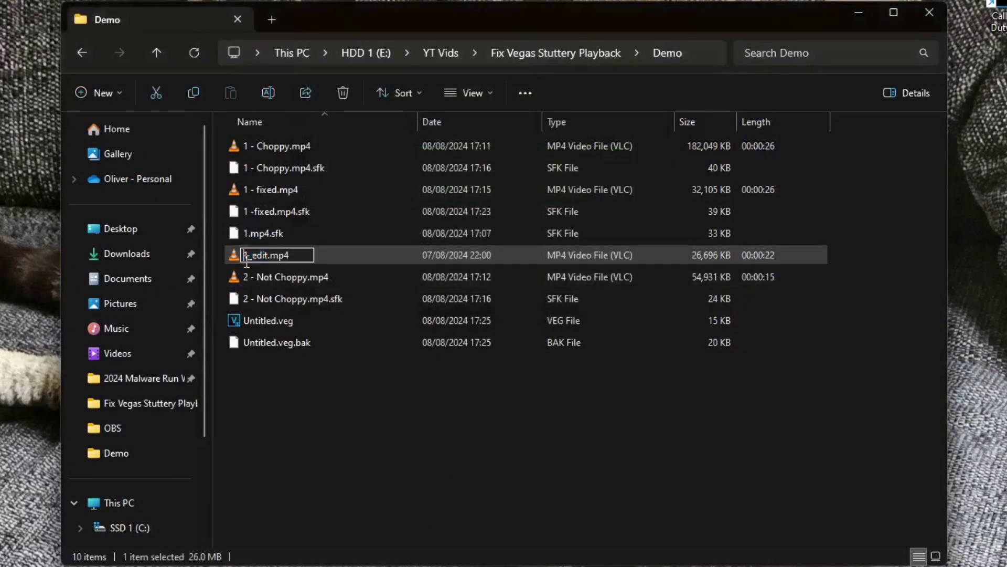
type("1")
key("Return")
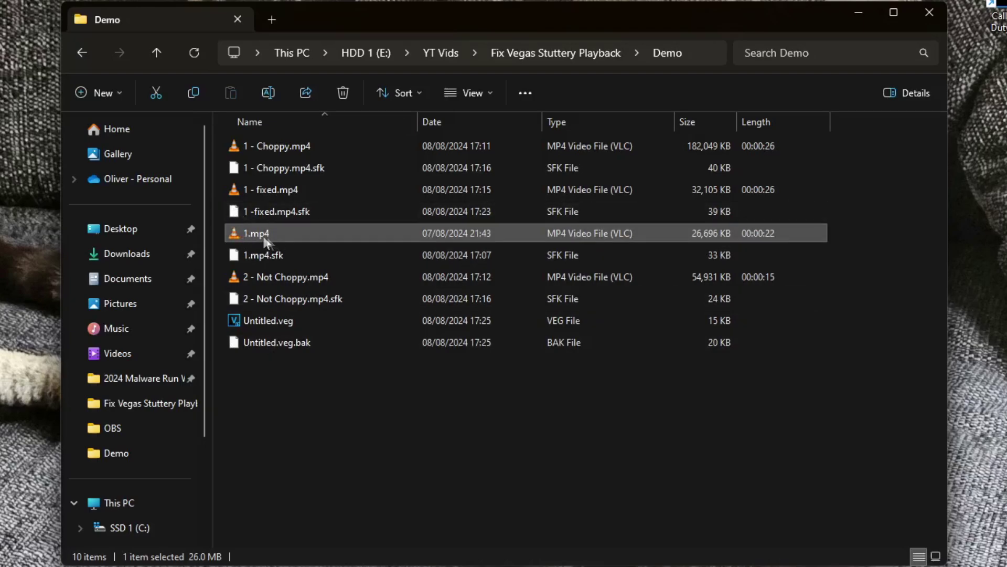
Open Untitled.veg in VEGAS Pro and scrub through its clips to check the replaced 1.mp4 footage
double_click(293, 320)
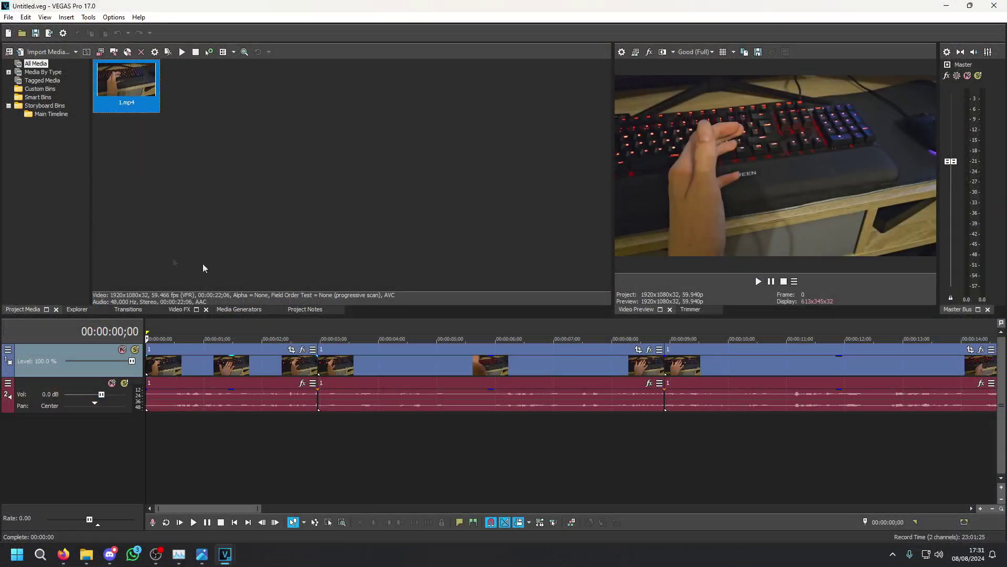
left_click(200, 336)
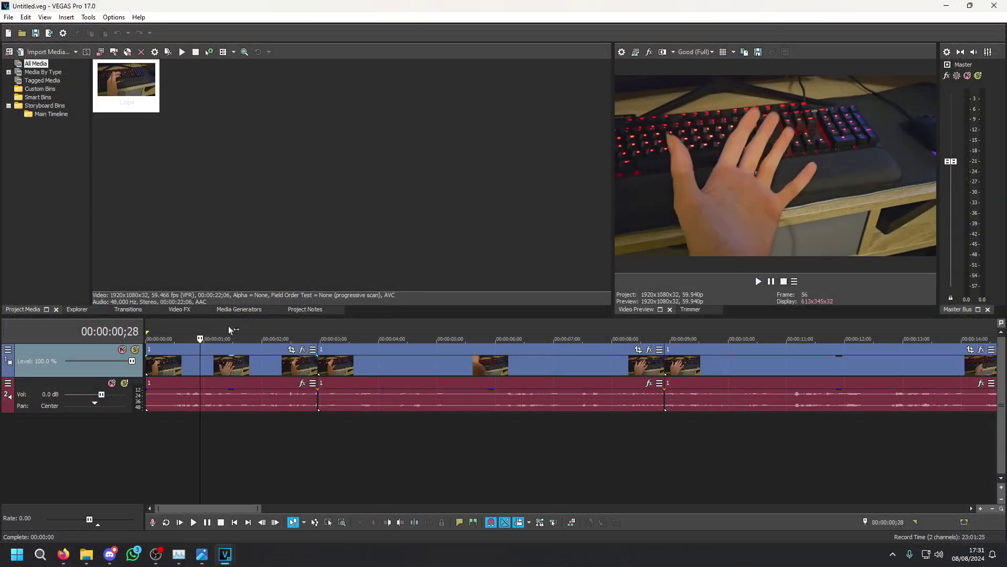
left_click(550, 325)
left_click(640, 325)
left_click(739, 325)
left_click(820, 325)
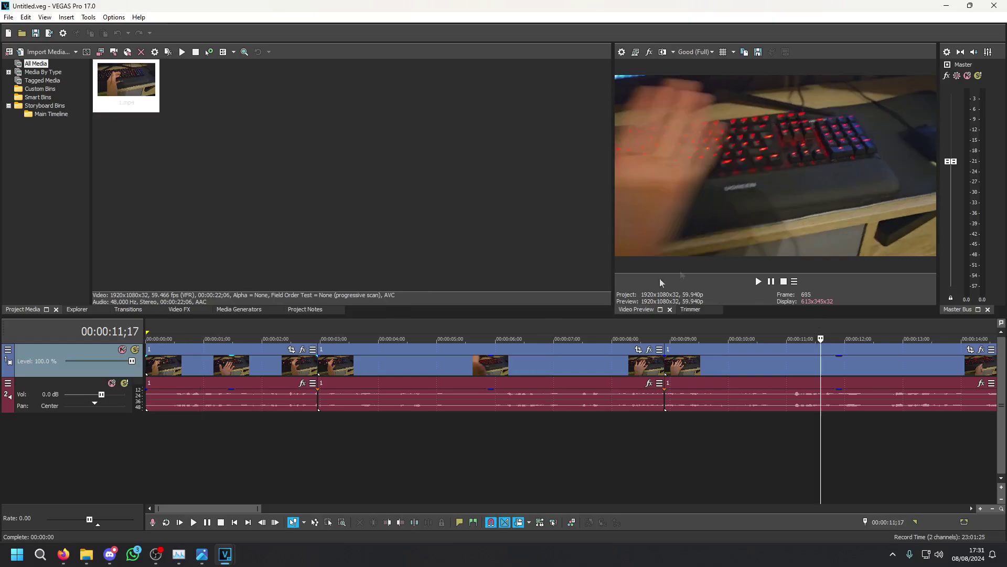
left_click(623, 323)
left_click(664, 323)
left_click(699, 321)
left_click(740, 320)
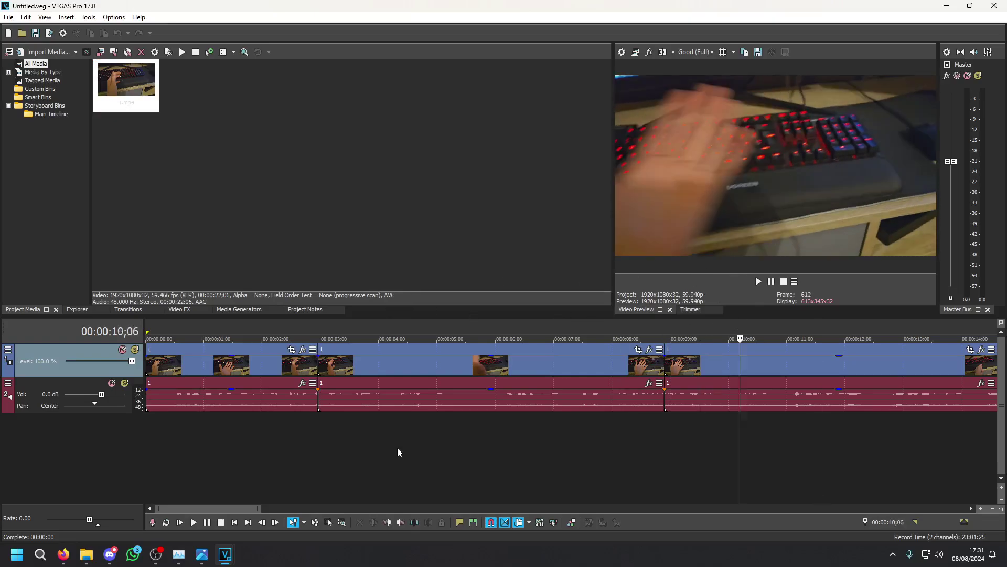
Examine the cuts along the whole timeline and the preview near the start of the first clip
scroll(398, 453, "down", 2)
scroll(504, 441, "up", 1)
scroll(616, 429, "down", 1)
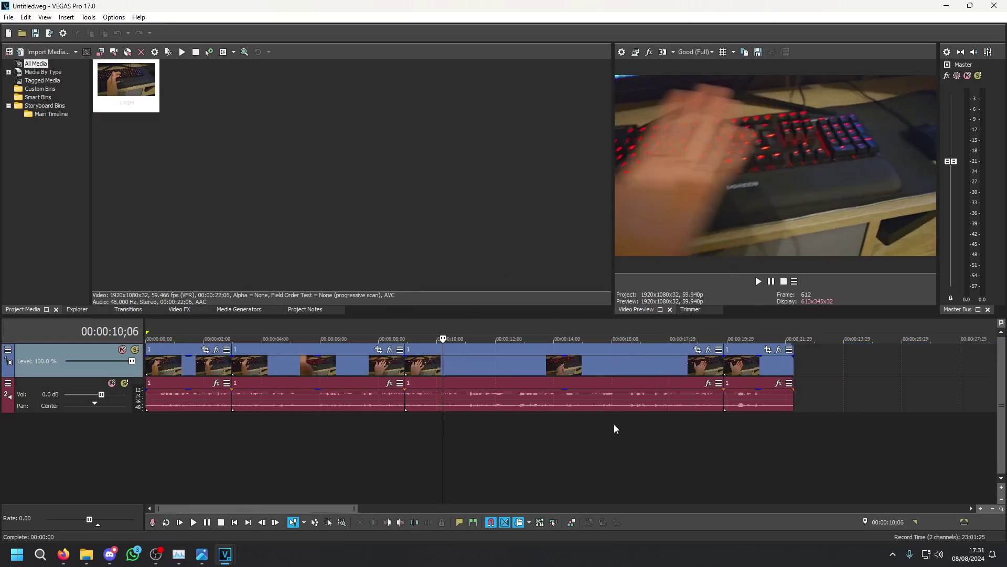
left_click(184, 333)
scroll(420, 420, "down", 2)
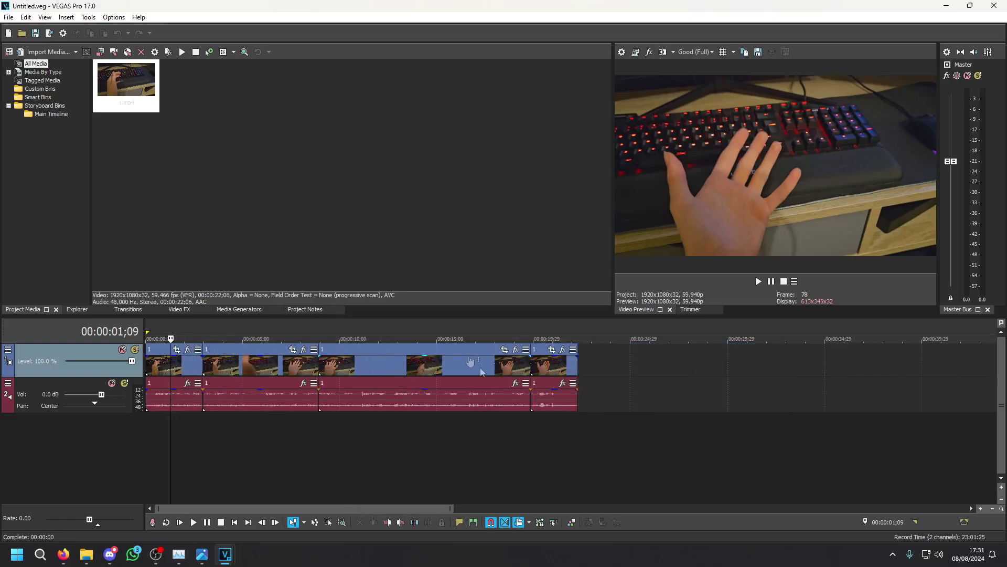
scroll(607, 427, "down", 1)
scroll(608, 427, "up", 2)
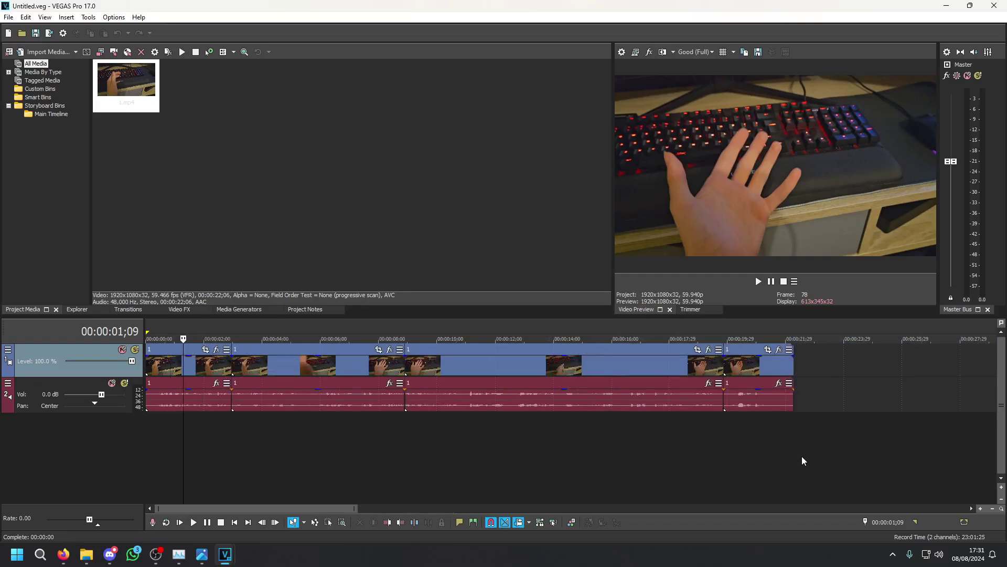
scroll(444, 380, "up", 1)
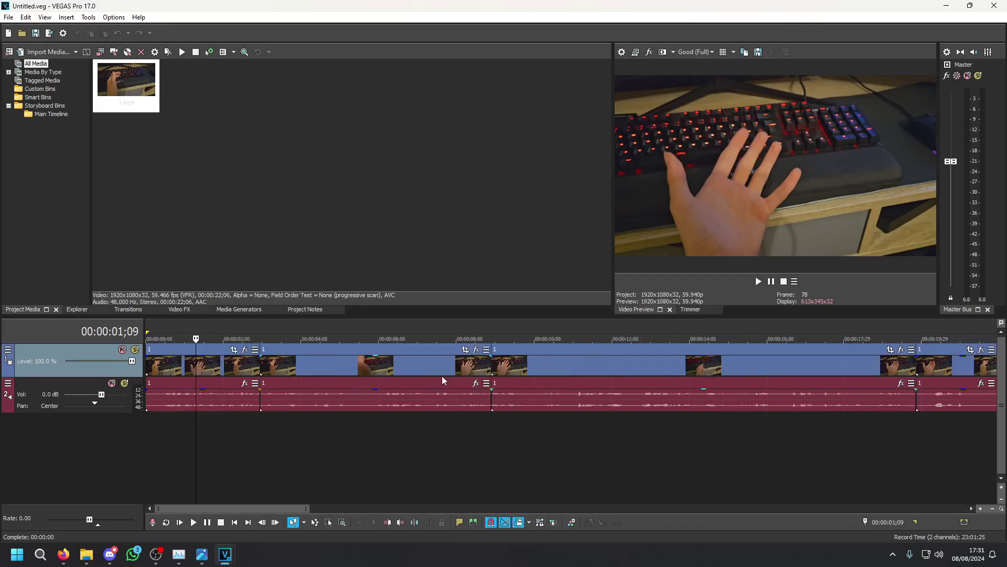
scroll(439, 385, "down", 1)
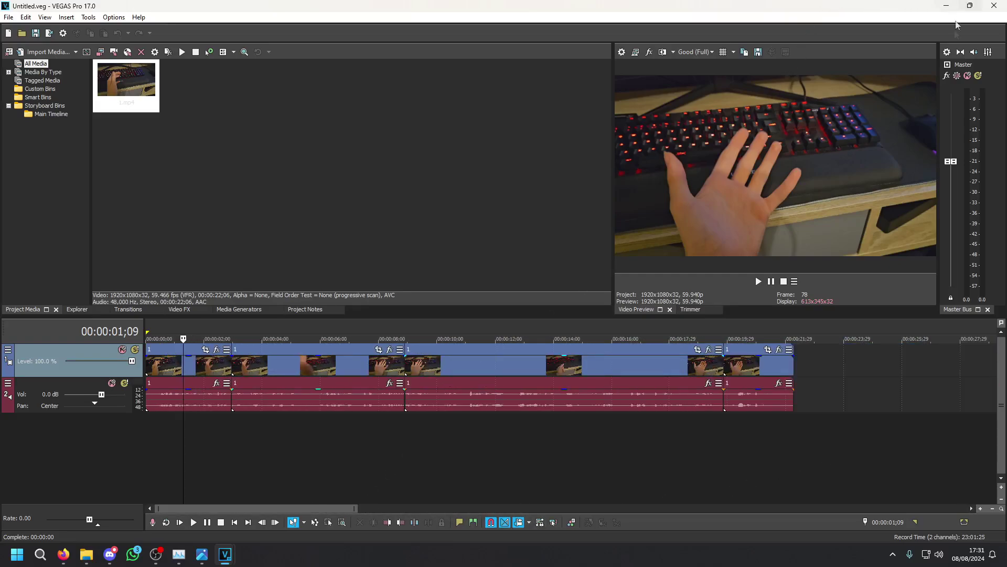